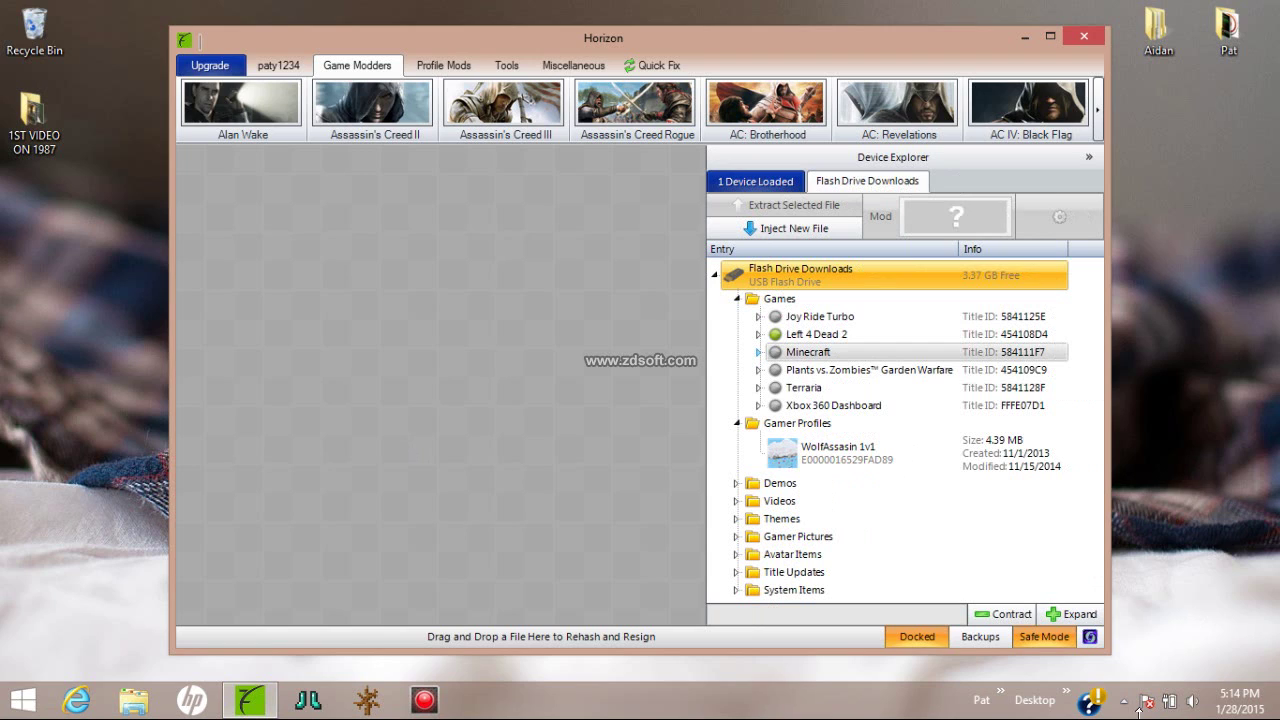
pyautogui.click(1122, 704)
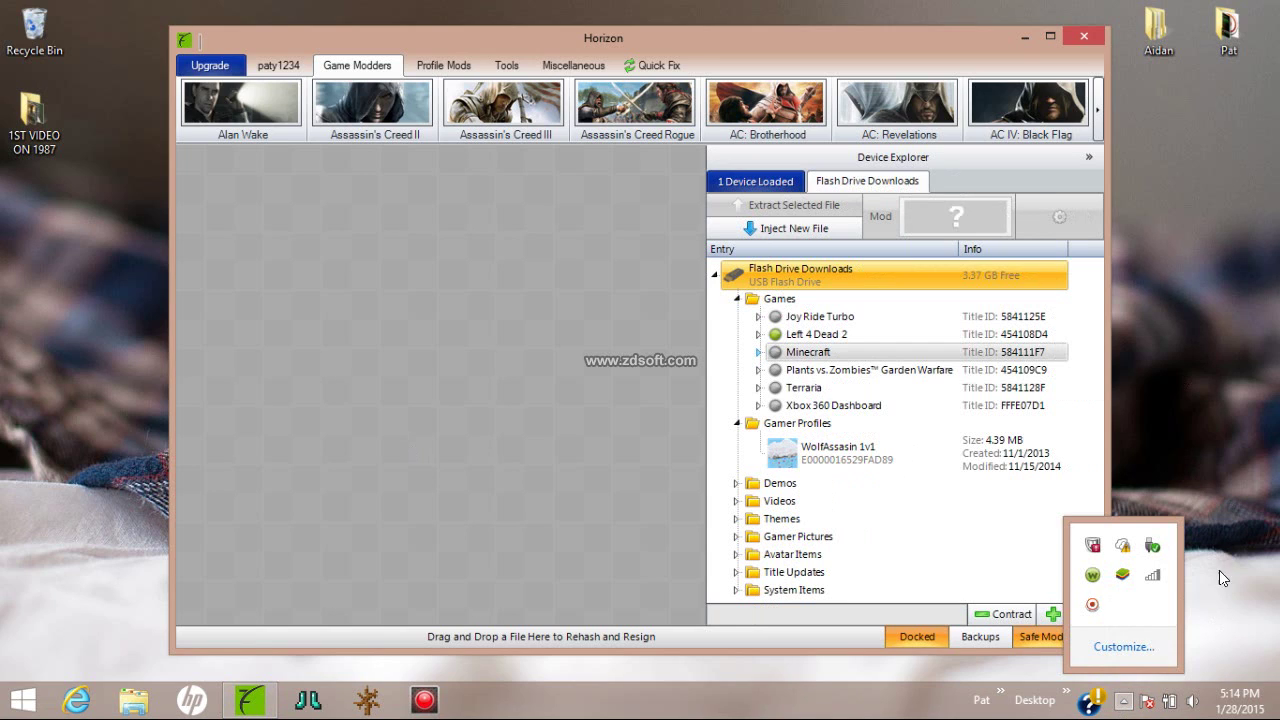
pyautogui.click(1235, 401)
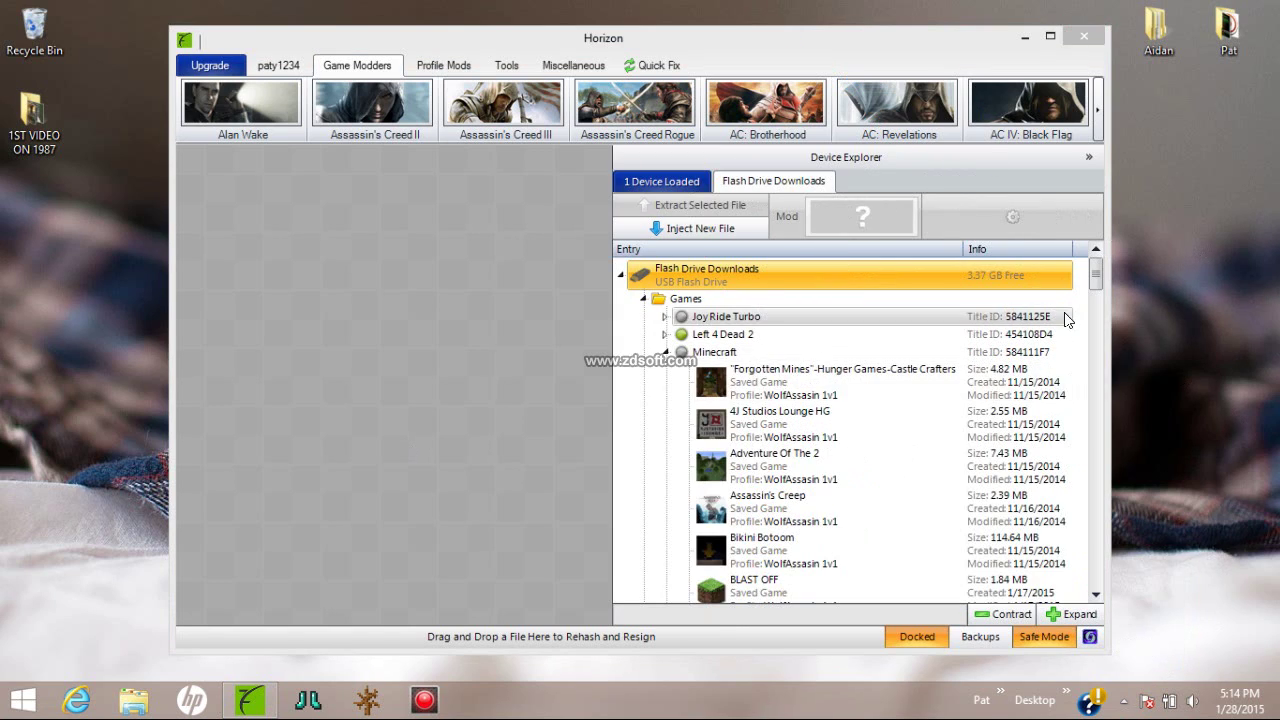
# - Open the ëyës HeroBrine Minecraft saved game from the flash drive, check its package info and return to its contents
pyautogui.moveTo(1096, 270); pyautogui.dragTo(1097, 322)
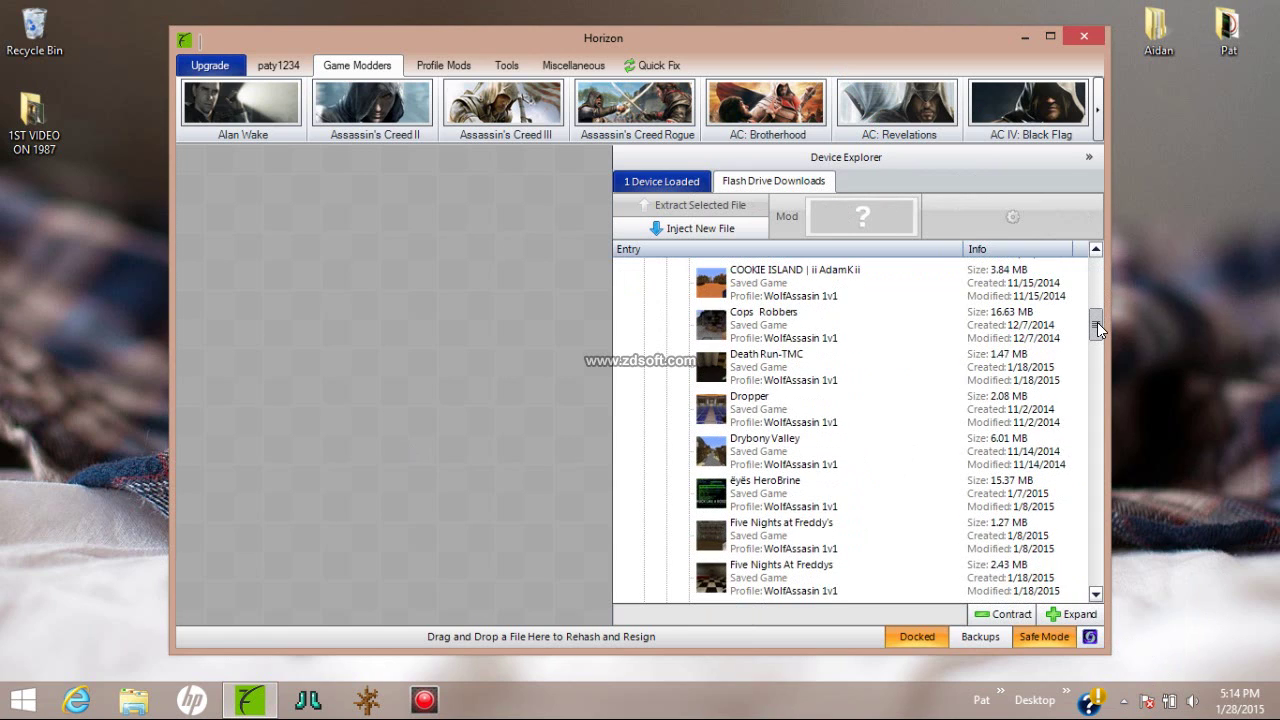
pyautogui.moveTo(830, 484); pyautogui.dragTo(686, 449)
pyautogui.moveTo(785, 456); pyautogui.dragTo(786, 458)
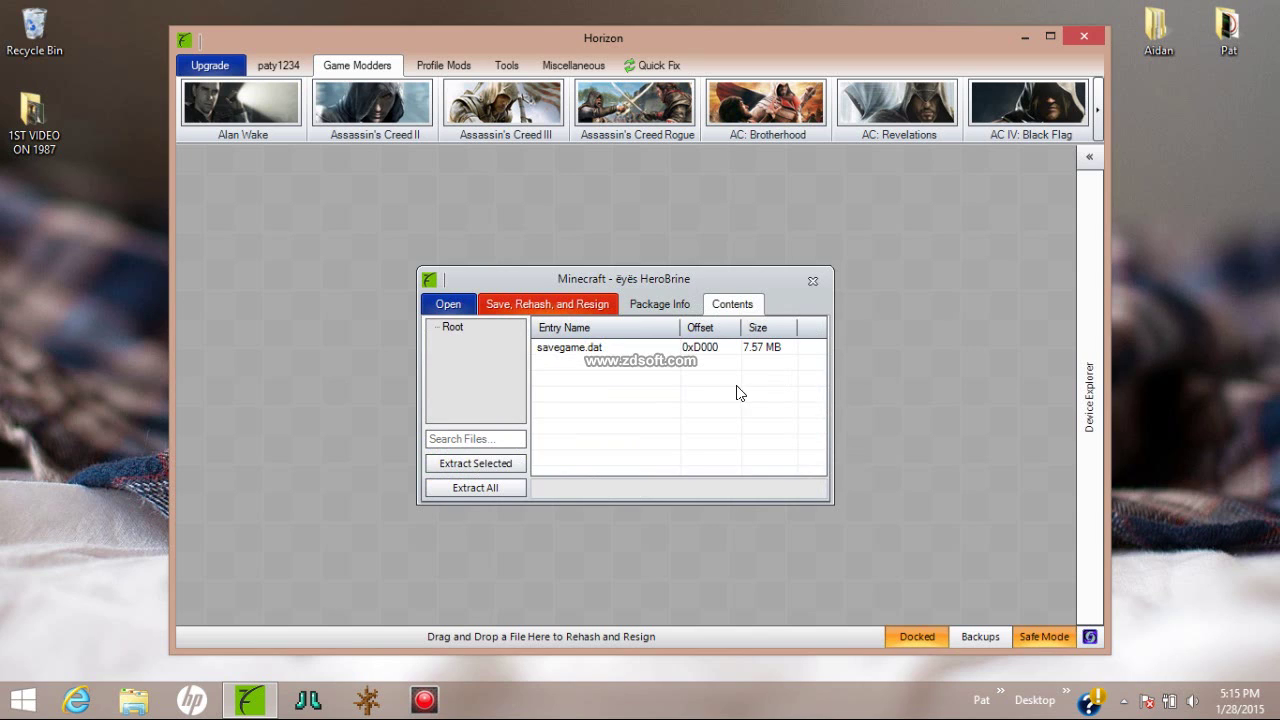
pyautogui.click(655, 304)
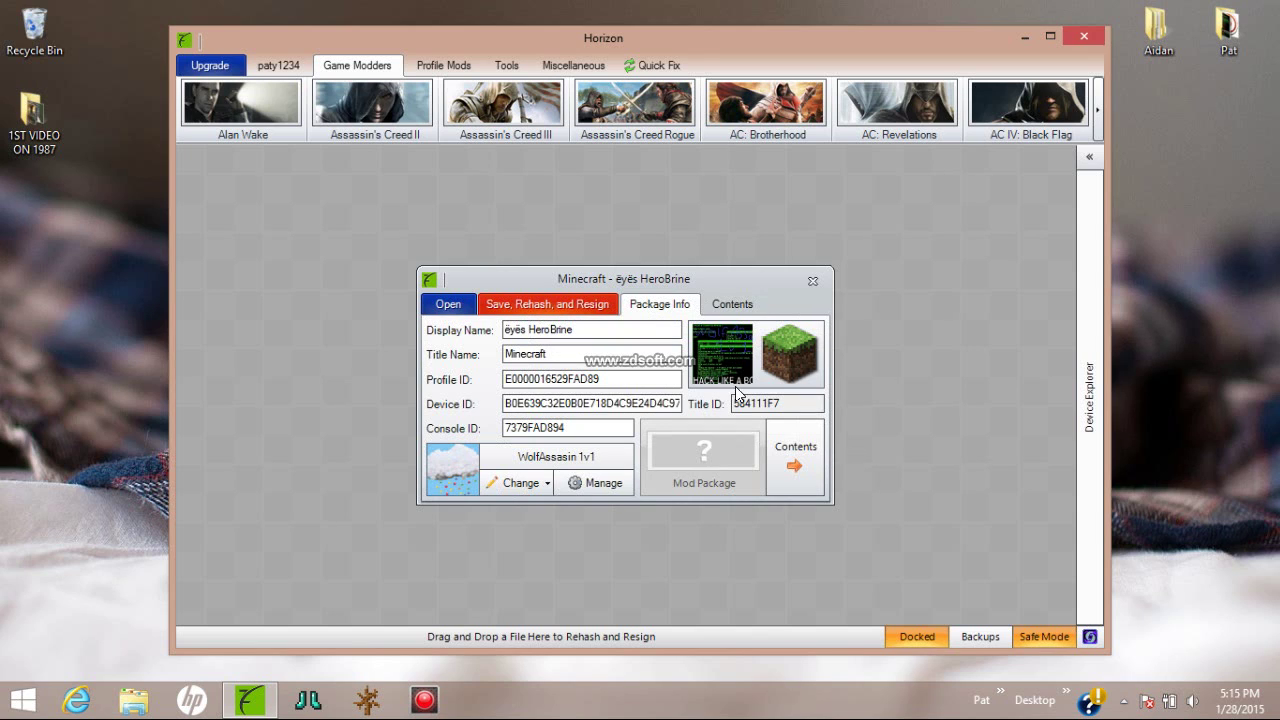
pyautogui.click(734, 304)
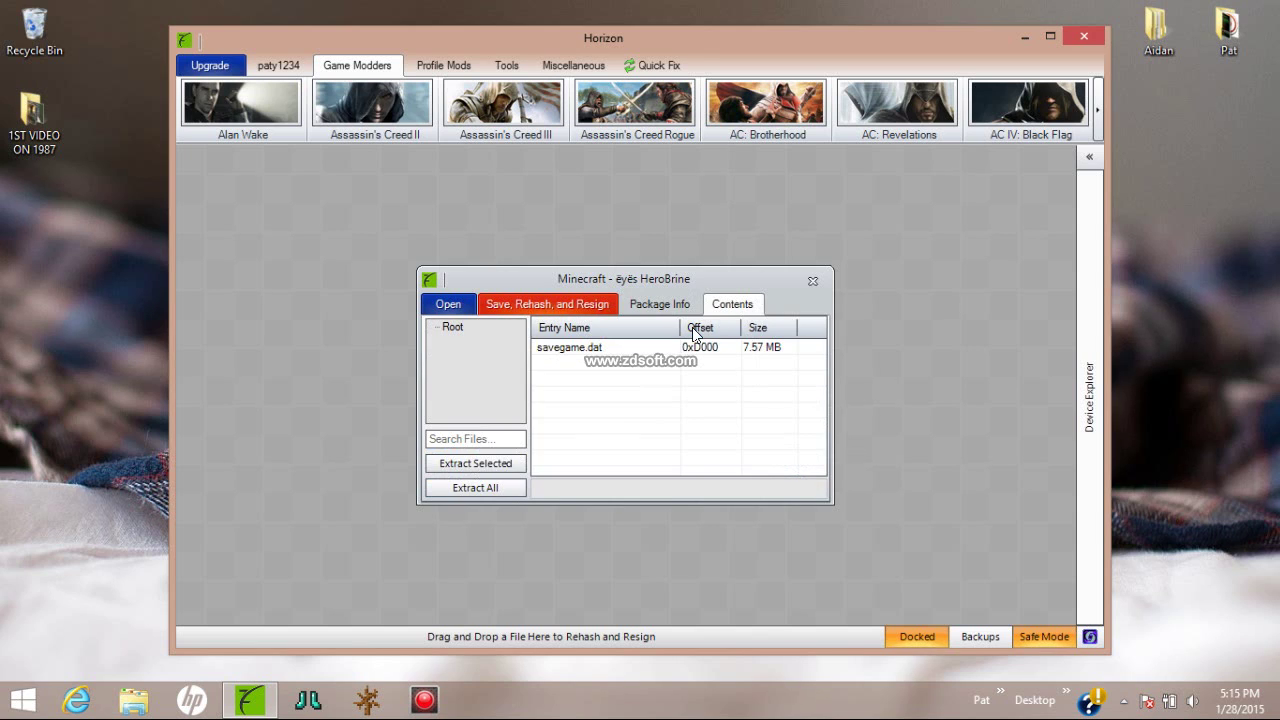
# - Extract savegame.dat from the ëyës HeroBrine package to the Desktop under the name savegame
pyautogui.click(719, 347)
pyautogui.click(503, 463)
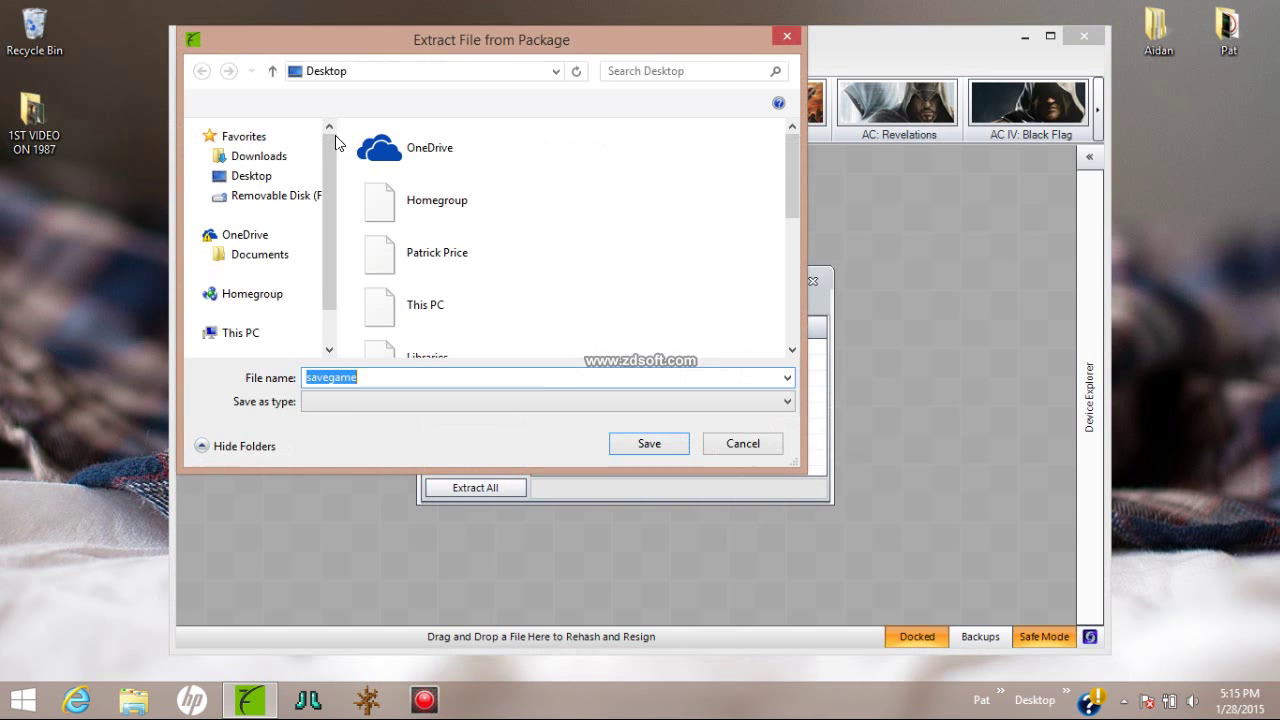
pyautogui.click(275, 176)
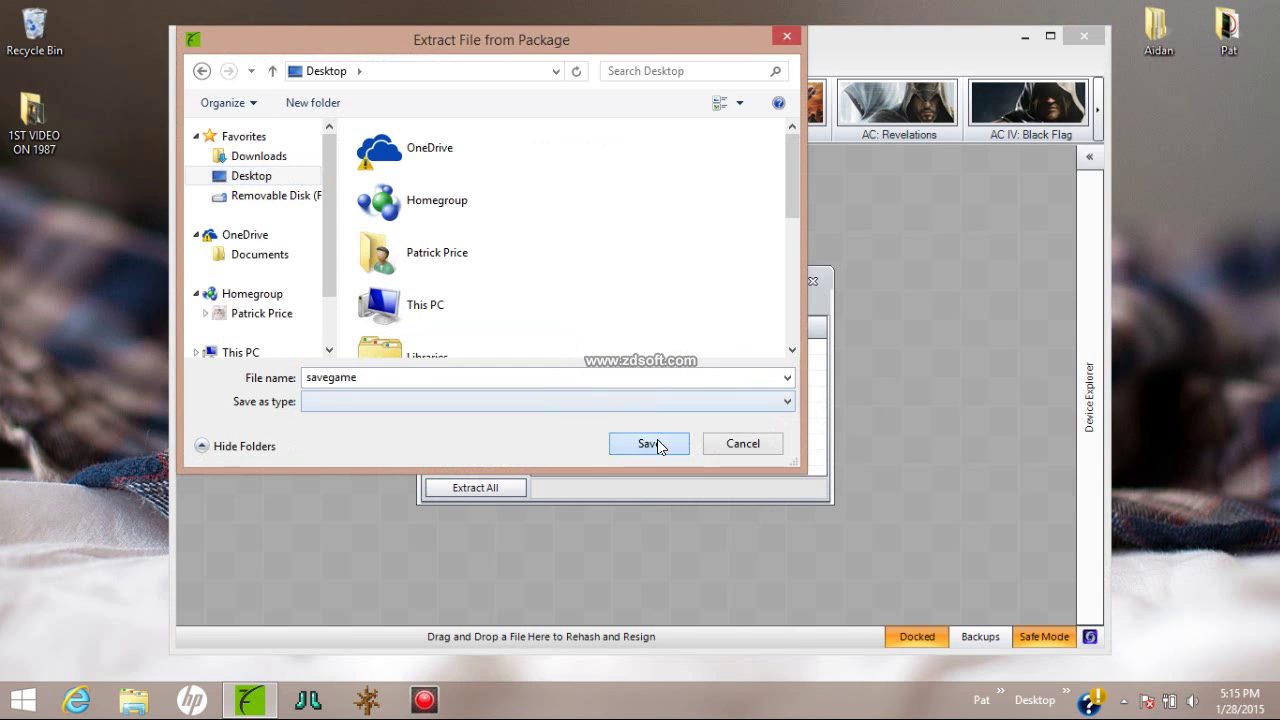
pyautogui.click(657, 441)
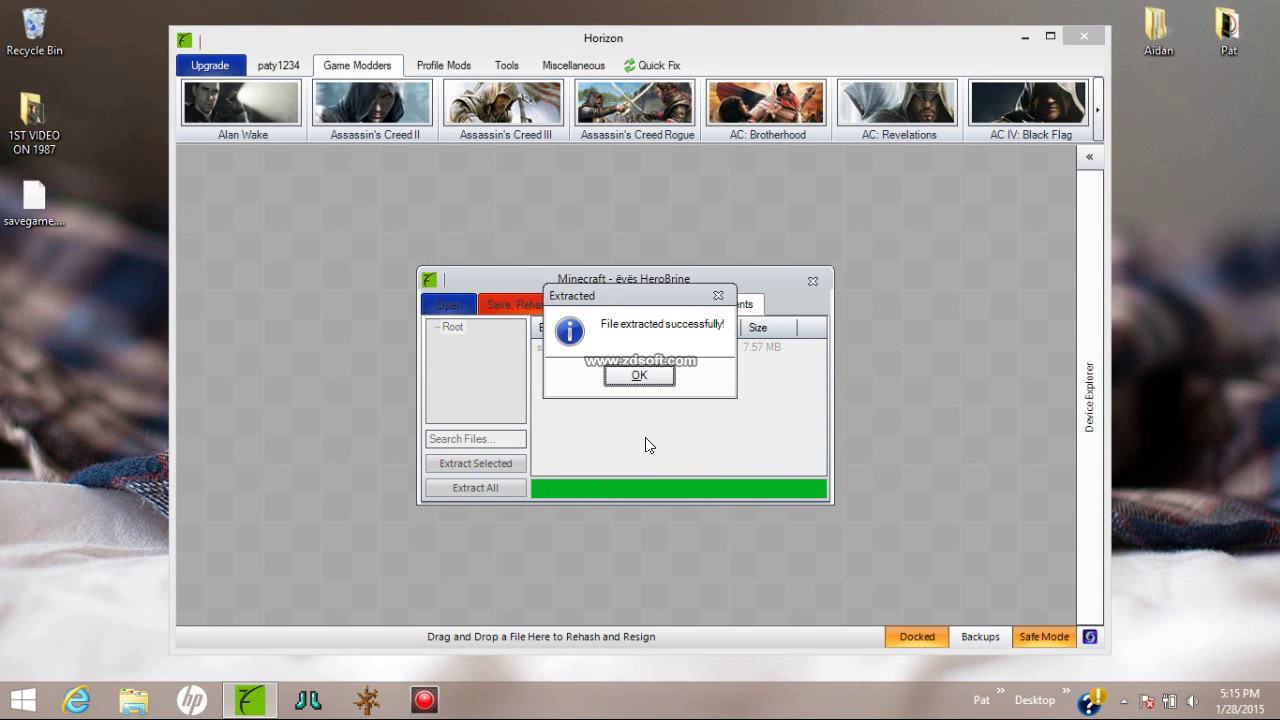
pyautogui.click(661, 381)
# - Minimize Horizon and launch the oPryzeLP Mod Tool, allowing it to make changes to the computer
pyautogui.click(1013, 39)
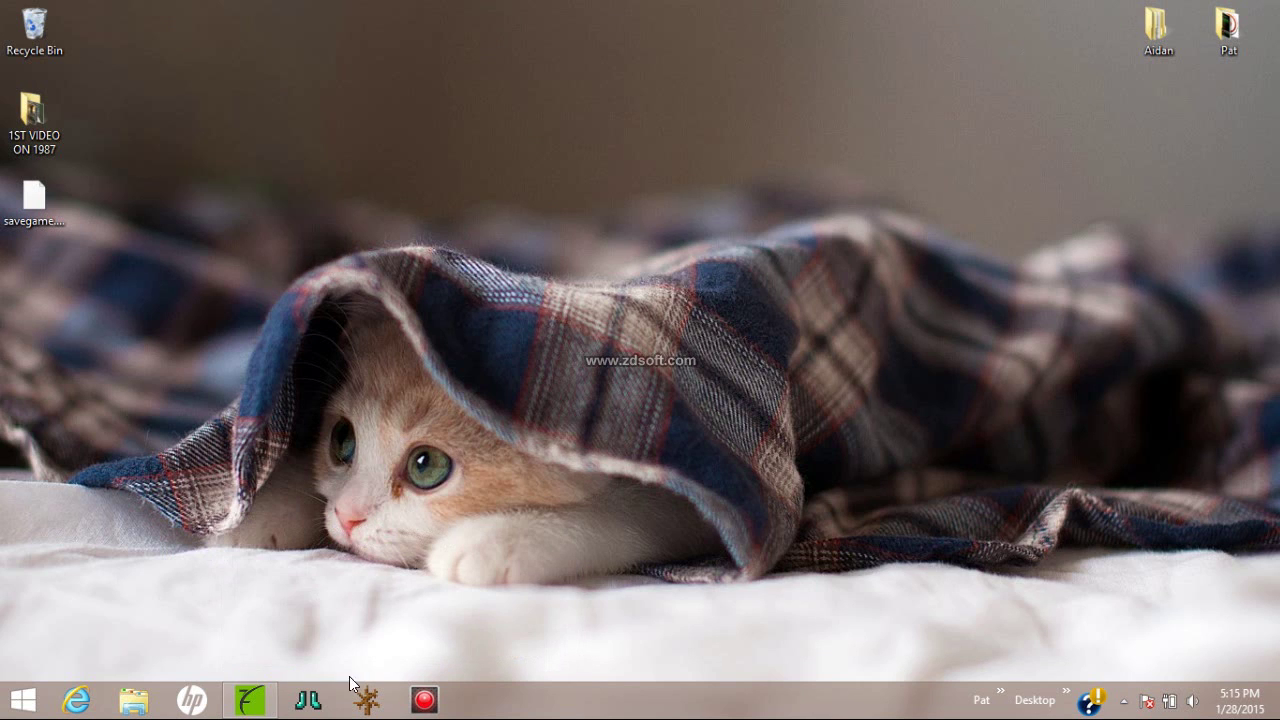
pyautogui.rightClick(322, 700)
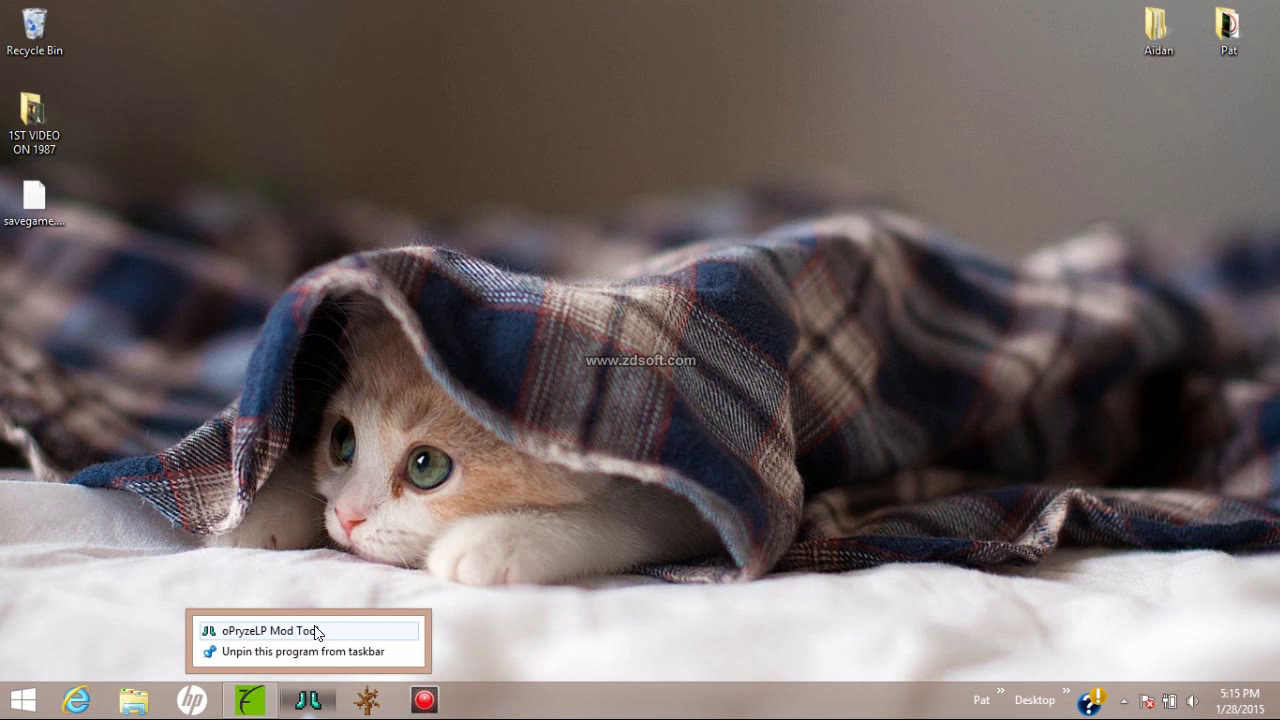
pyautogui.rightClick(320, 631)
pyautogui.click(339, 565)
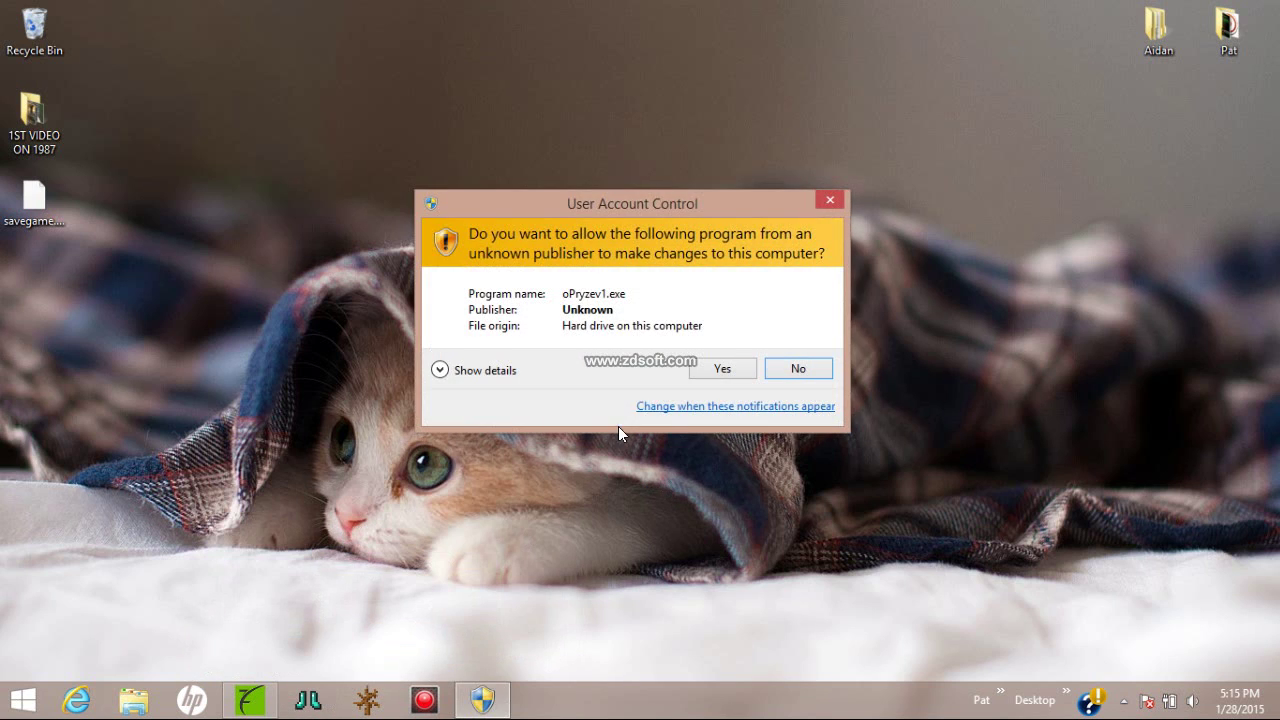
pyautogui.click(722, 368)
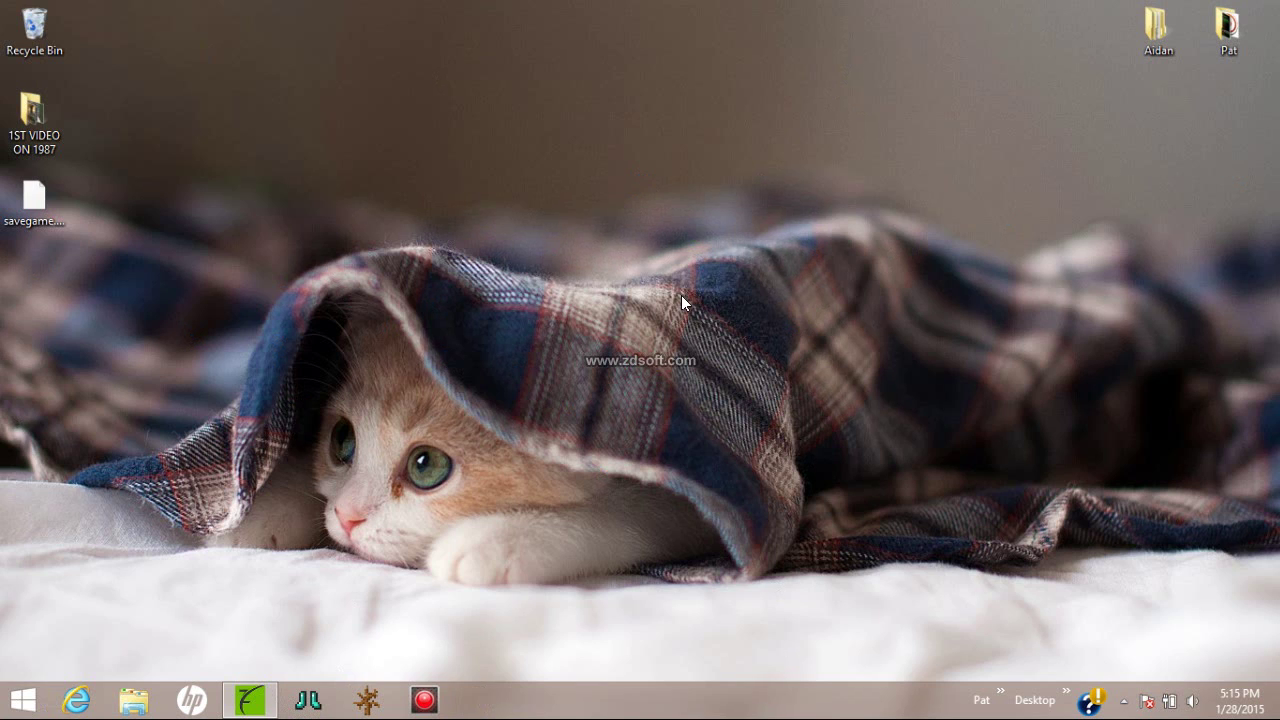
pyautogui.click(310, 695)
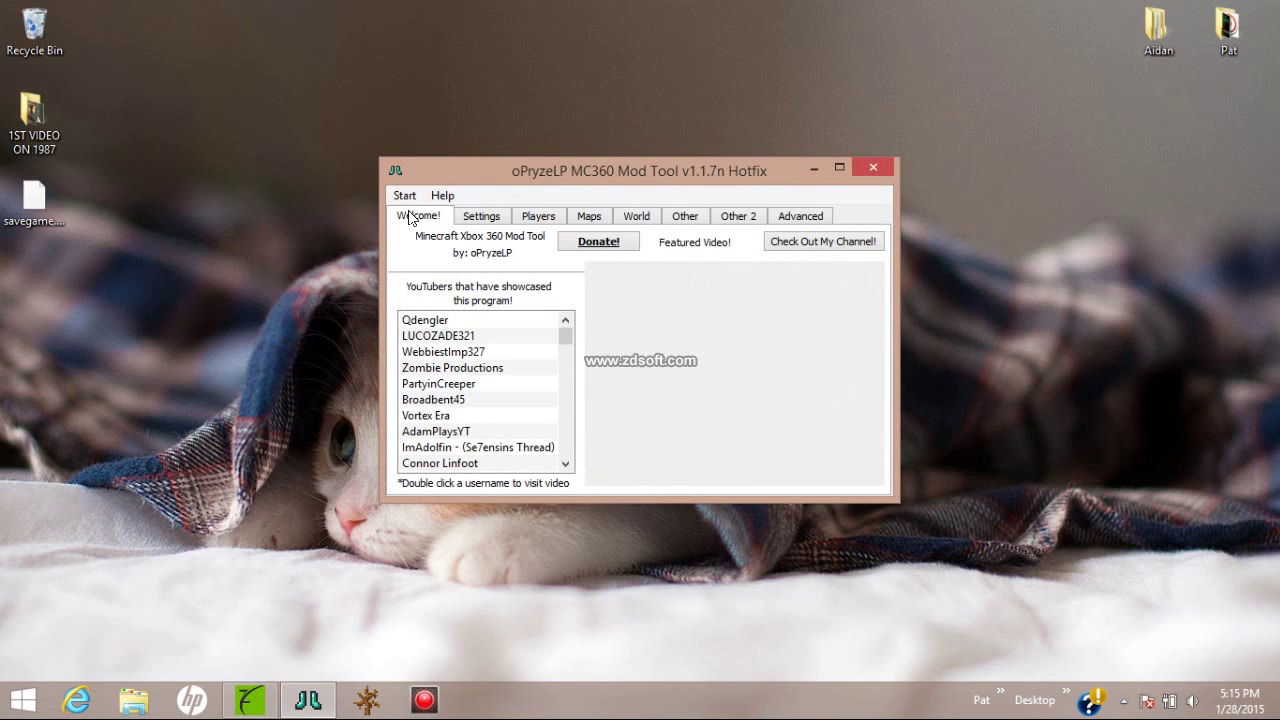
# - Open savegame.dat from the Desktop in the mod tool and clear the world's Has Been in Creative setting
pyautogui.click(404, 195)
pyautogui.click(412, 216)
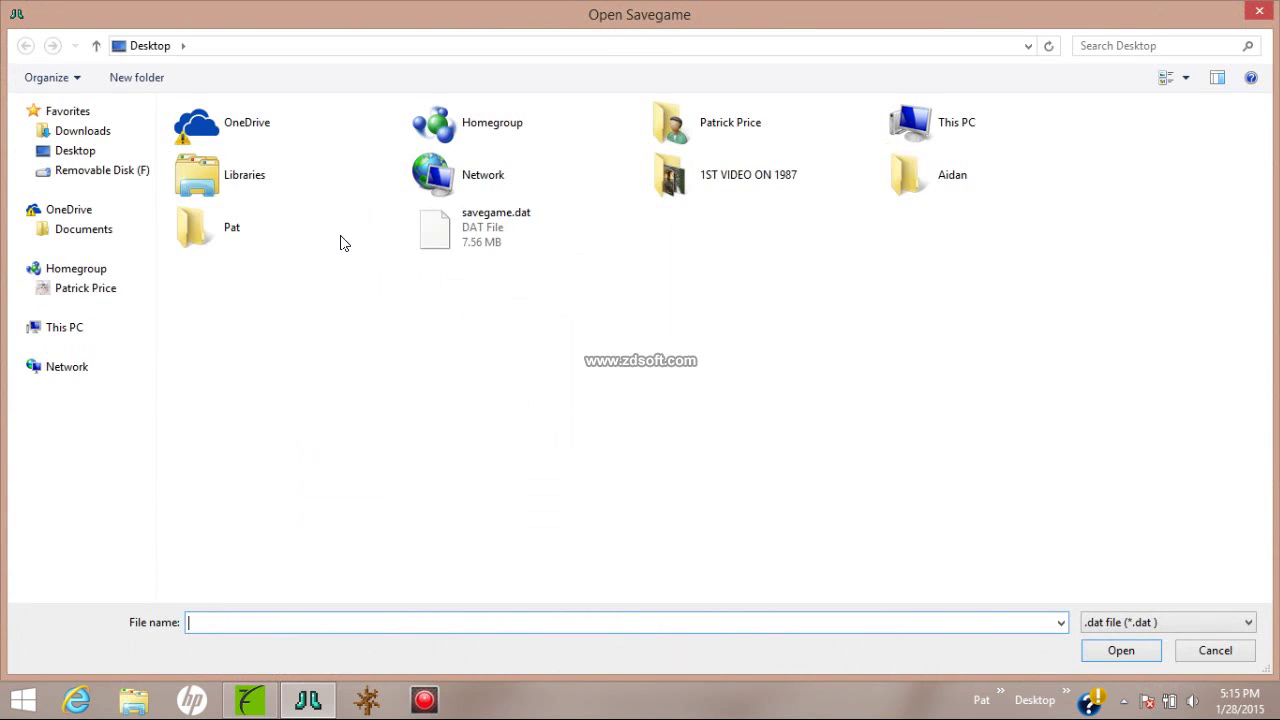
pyautogui.doubleClick(494, 236)
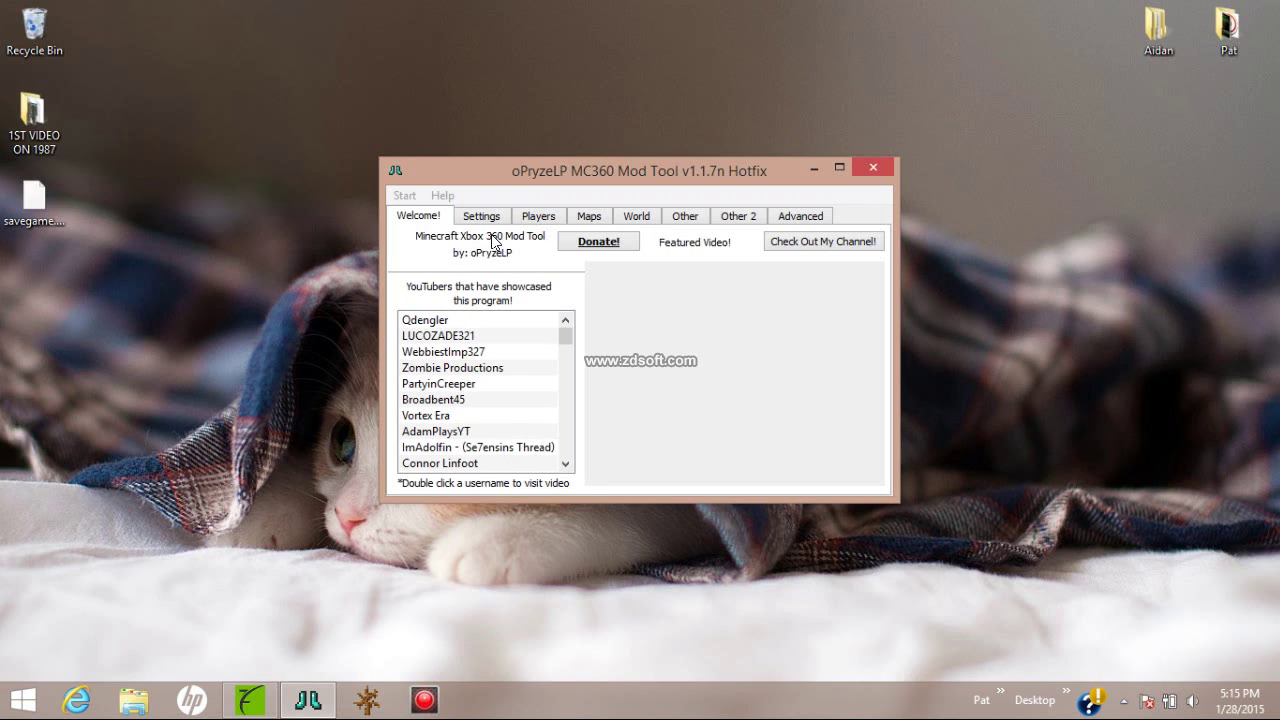
pyautogui.click(486, 218)
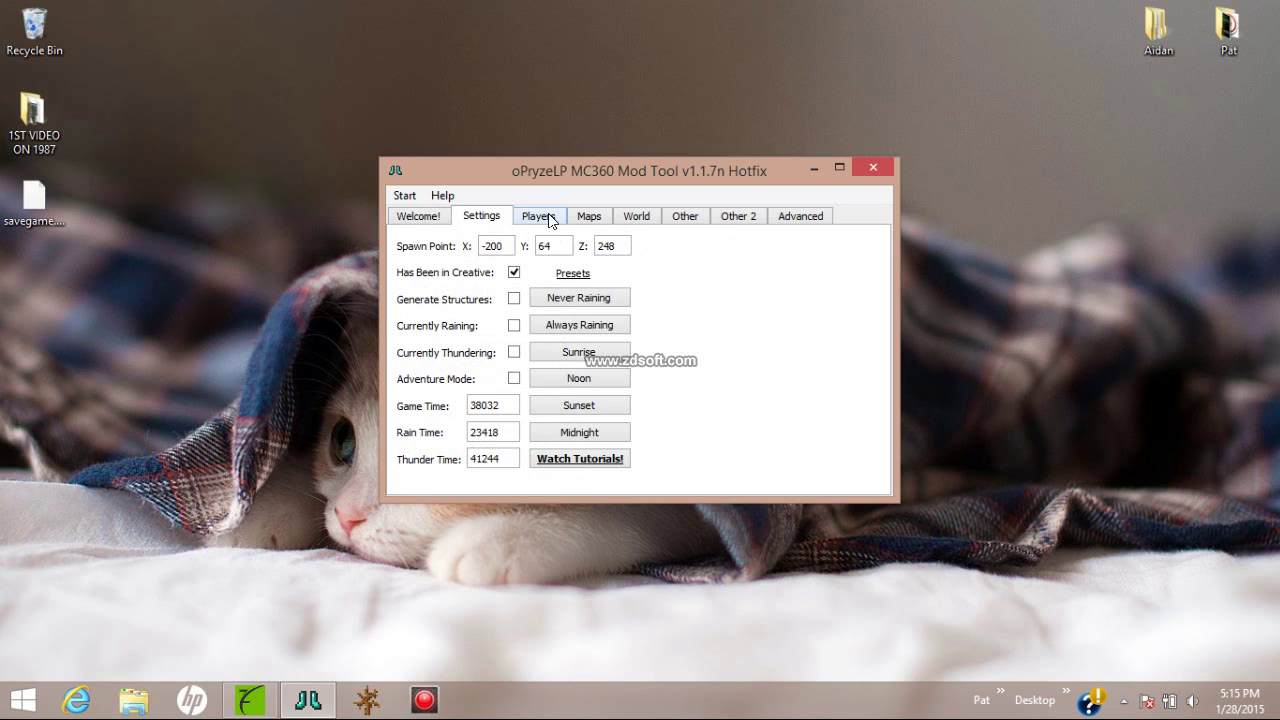
pyautogui.click(514, 273)
# - Look through the three players, then enable the Speed effect for Player 1 with amplifier 6 and duration 80000
pyautogui.click(537, 218)
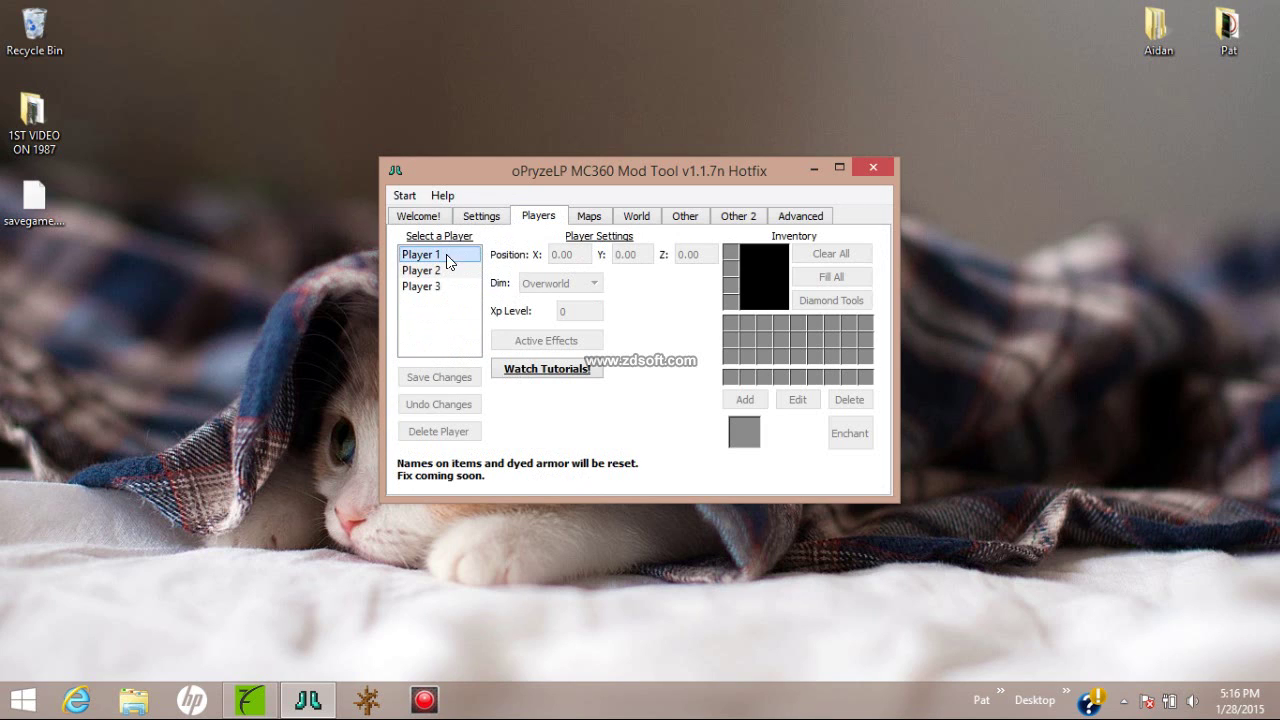
pyautogui.click(446, 256)
pyautogui.click(449, 270)
pyautogui.click(447, 287)
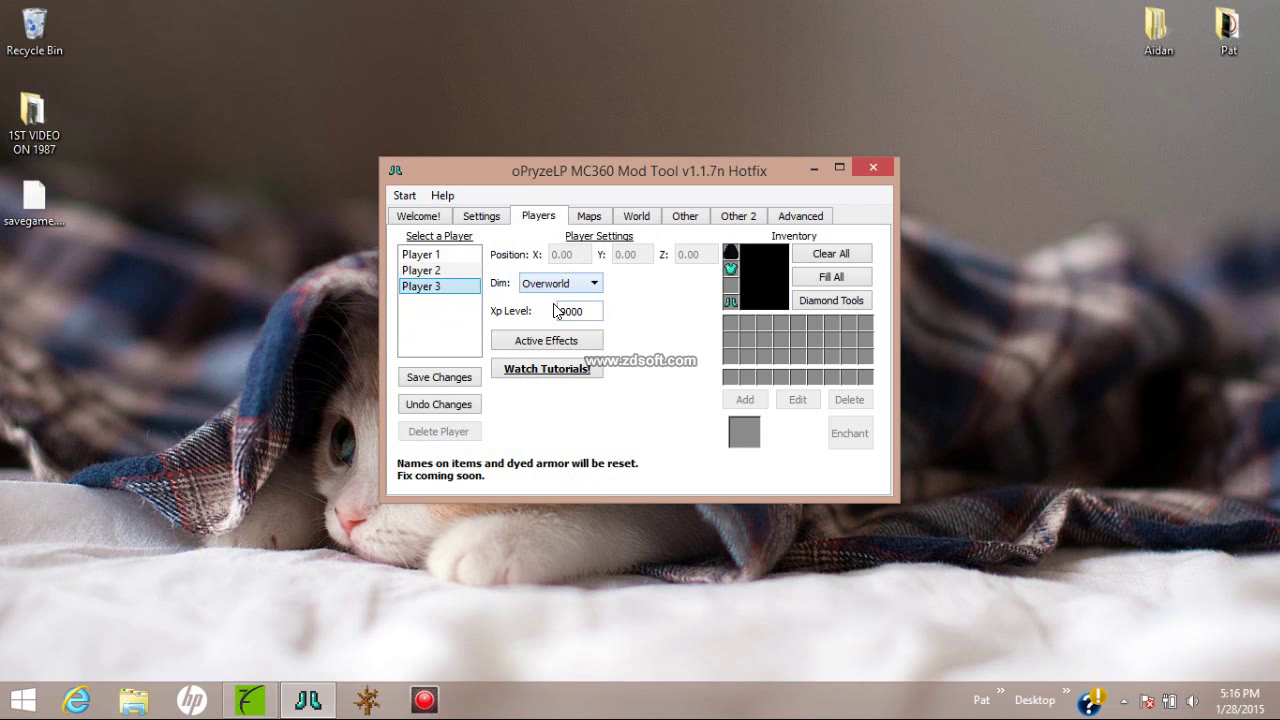
pyautogui.click(449, 256)
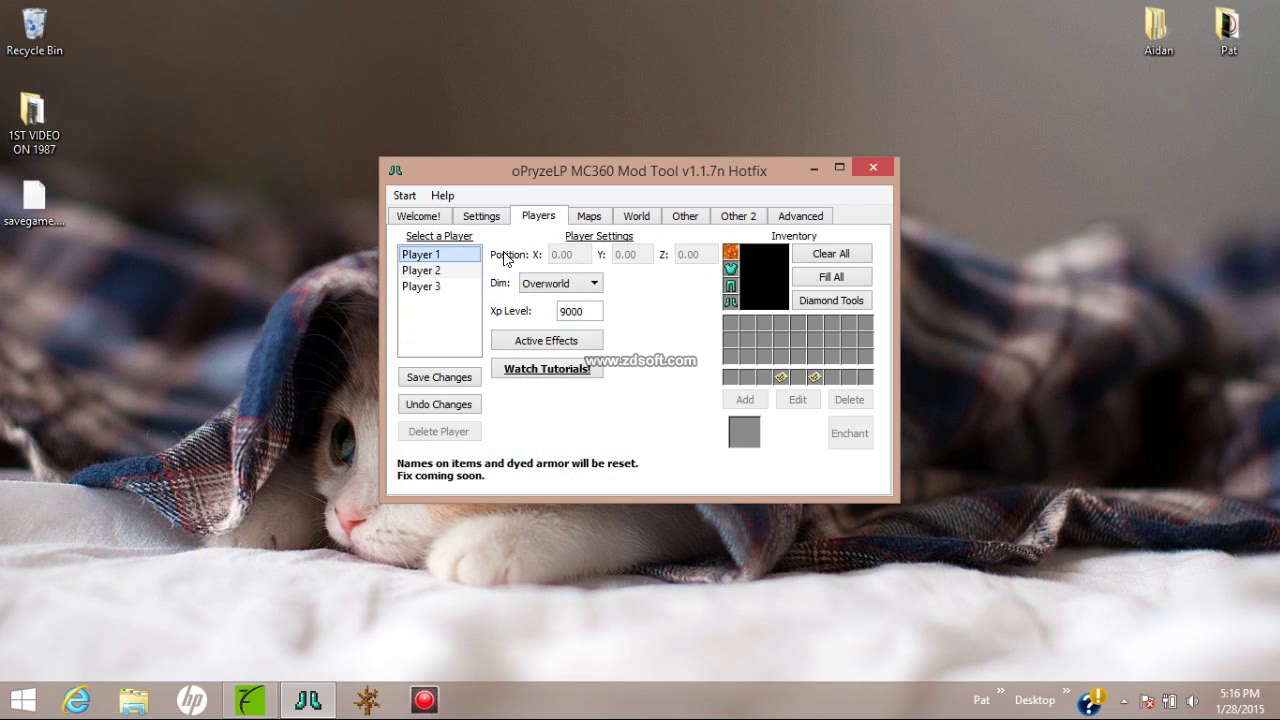
pyautogui.click(534, 342)
pyautogui.click(516, 212)
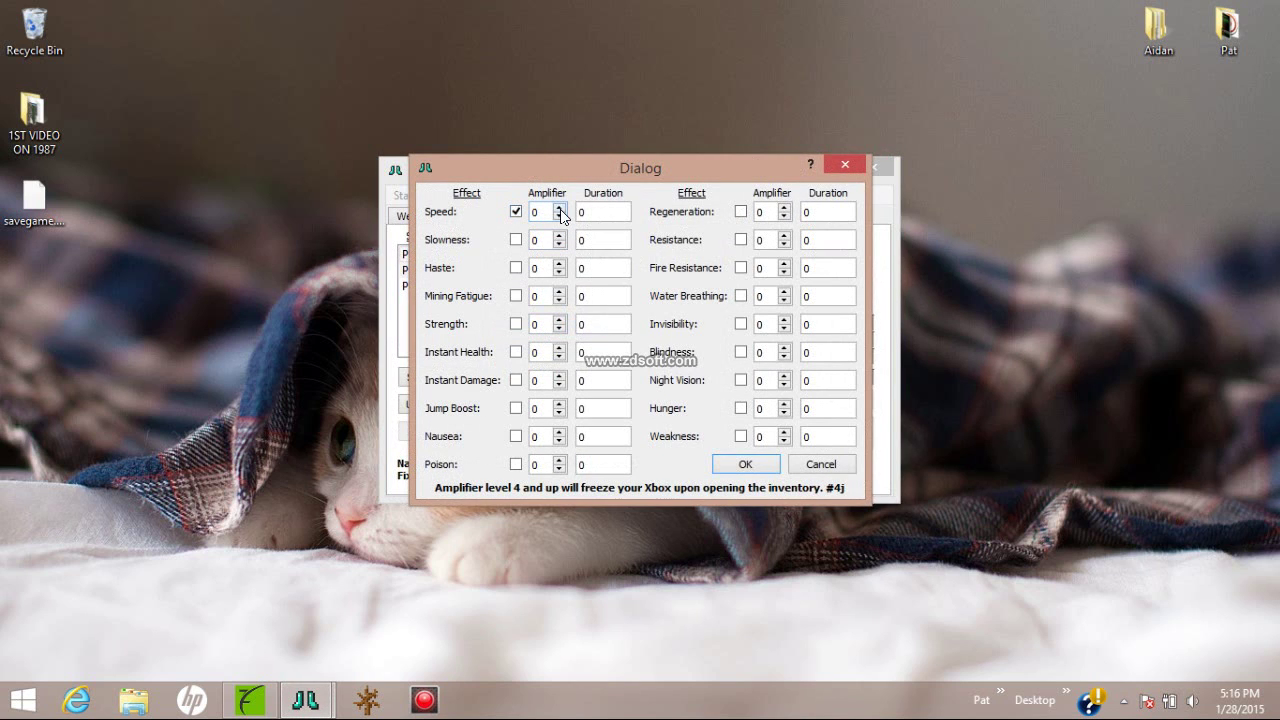
pyautogui.click(560, 208)
# - Enable the Strength, Instant Health and Jump Boost effects and raise the Jump Boost amplifier to 15
pyautogui.click(516, 324)
pyautogui.click(559, 404)
pyautogui.click(560, 404)
pyautogui.click(561, 404)
pyautogui.click(560, 404)
pyautogui.click(560, 404)
pyautogui.click(560, 404)
pyautogui.click(560, 404)
pyautogui.click(560, 404)
pyautogui.click(560, 404)
pyautogui.click(560, 404)
pyautogui.click(561, 404)
pyautogui.click(561, 404)
pyautogui.click(560, 404)
pyautogui.click(560, 404)
pyautogui.click(558, 404)
# - Set the amplifiers of Instant Health, Jump Boost and Strength to 20
pyautogui.click(560, 348)
pyautogui.click(560, 348)
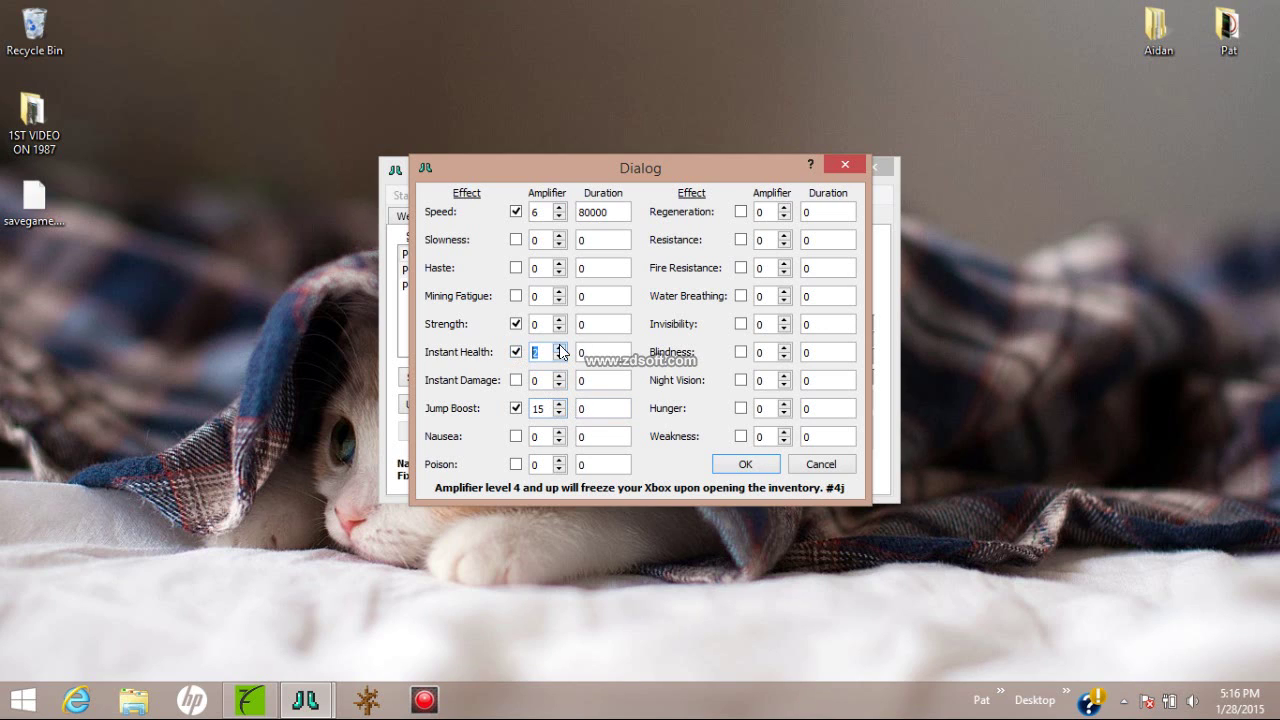
pyautogui.click(560, 348)
pyautogui.click(560, 348)
pyautogui.click(560, 348)
pyautogui.write('20')
pyautogui.click(560, 405)
pyautogui.click(560, 320)
pyautogui.write('20')
# - Set the durations of Strength, Instant Health and Jump Boost to 80000 and save Player 1's changes
pyautogui.click(619, 319)
pyautogui.click(596, 352)
pyautogui.write('80000')
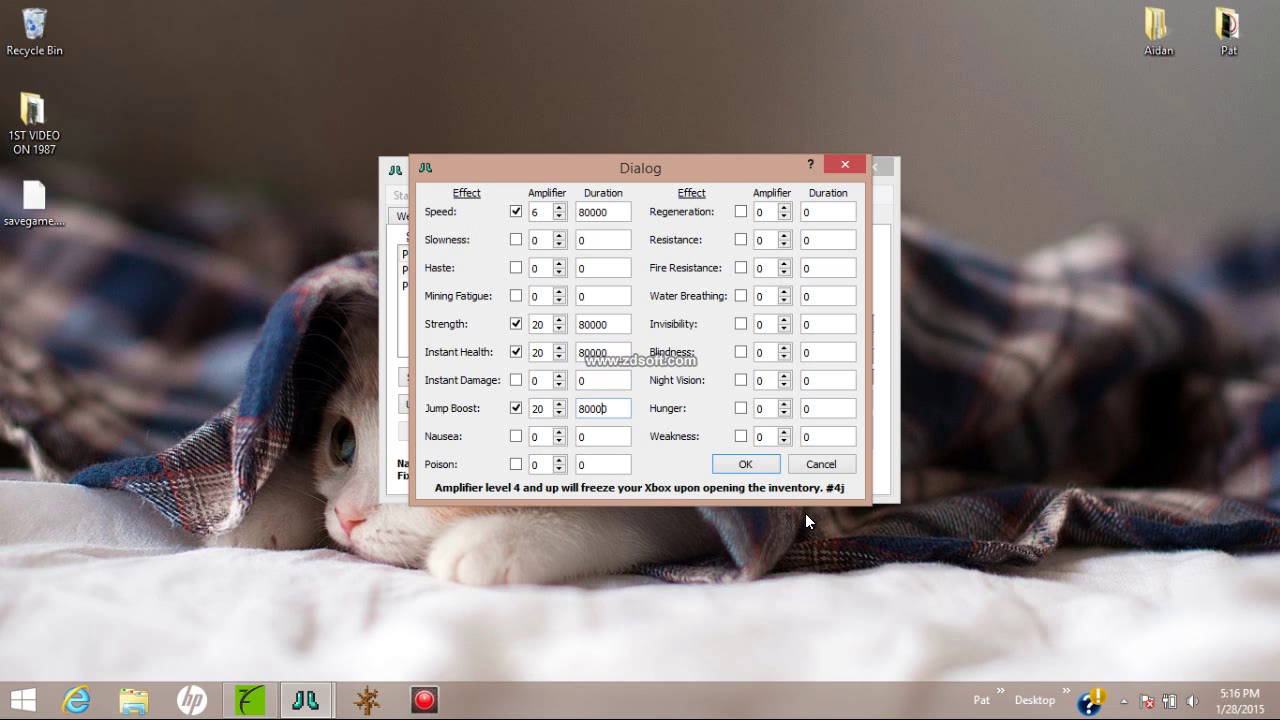
pyautogui.click(736, 462)
pyautogui.click(480, 380)
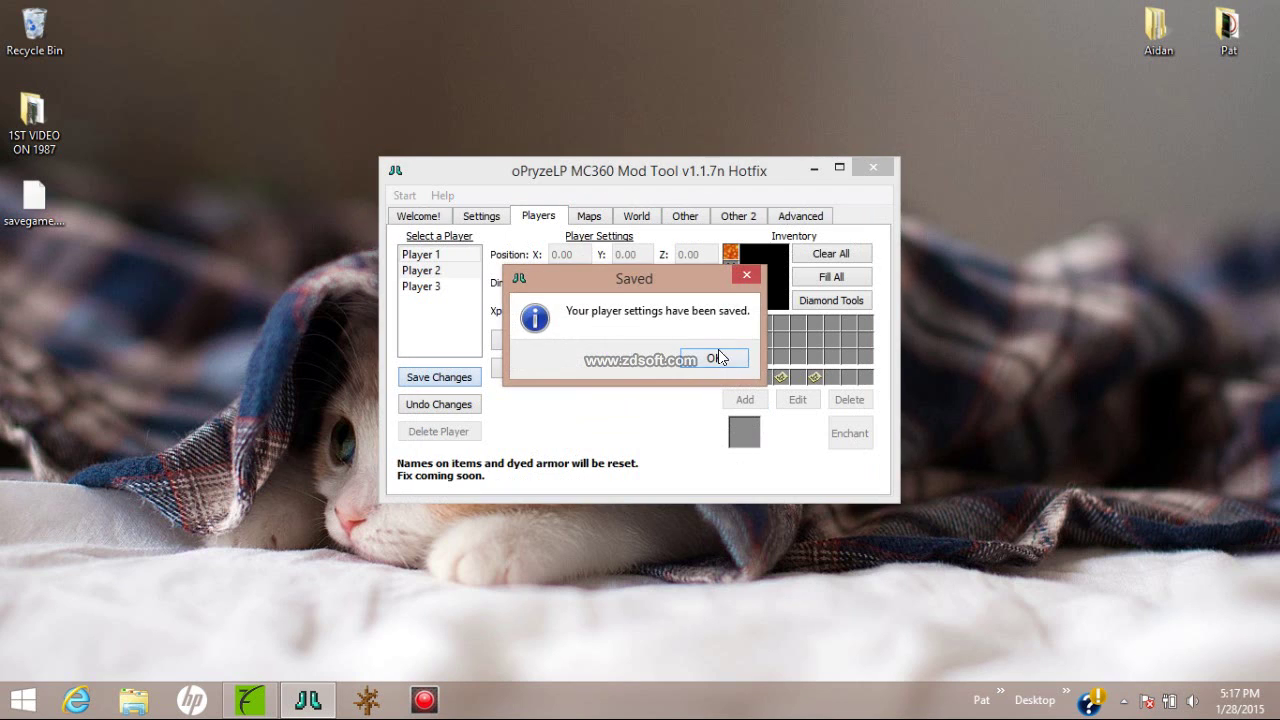
pyautogui.click(716, 347)
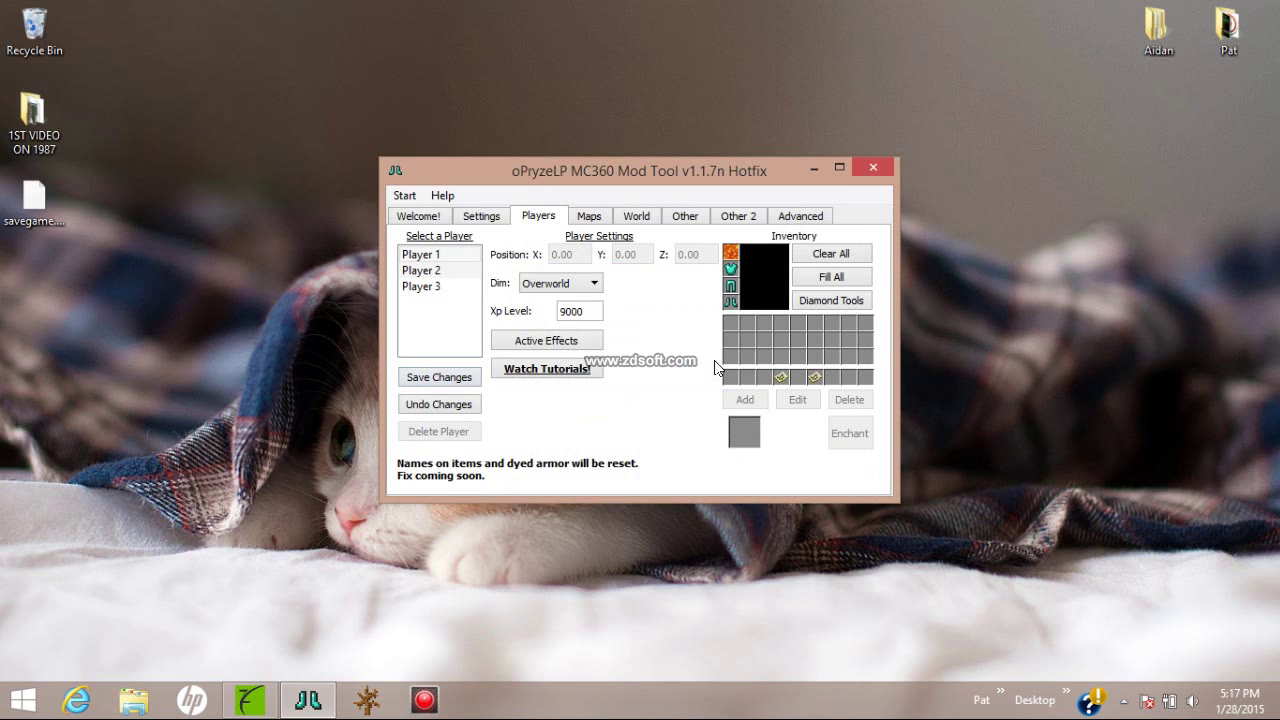
# - Select Map 1 and set its dimension to Nether
pyautogui.click(597, 217)
pyautogui.click(437, 253)
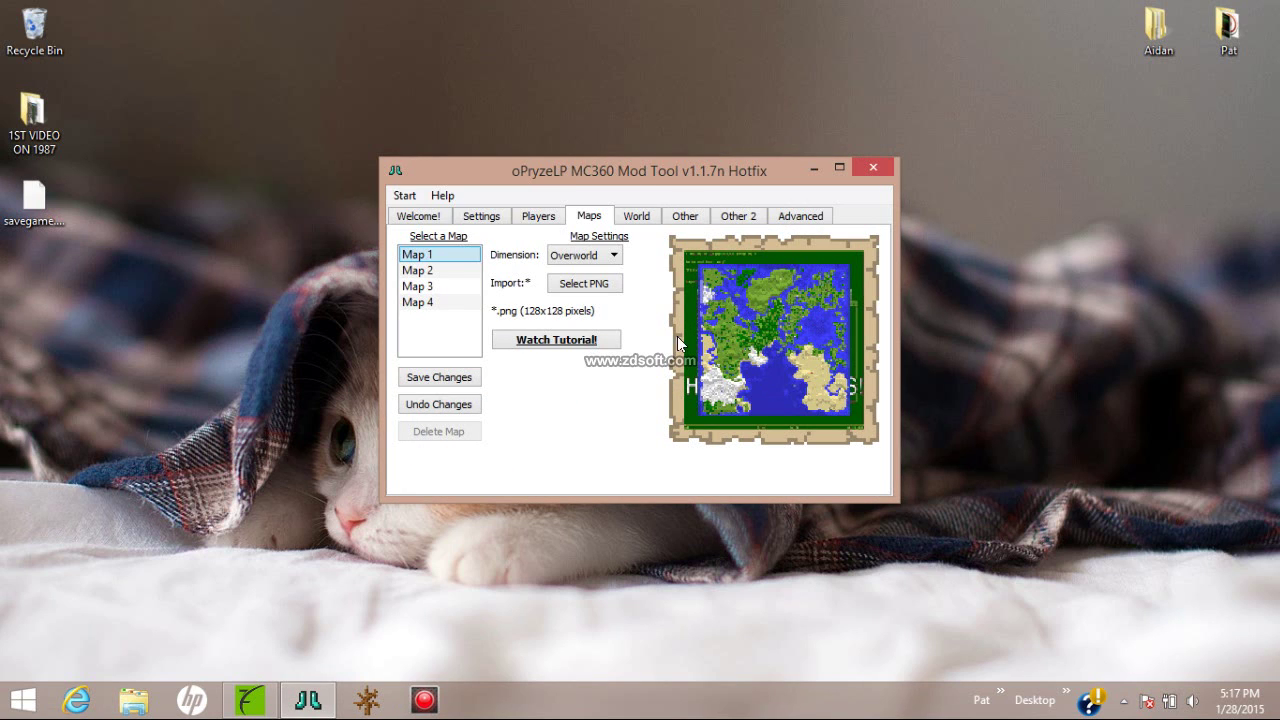
pyautogui.click(587, 256)
pyautogui.click(578, 278)
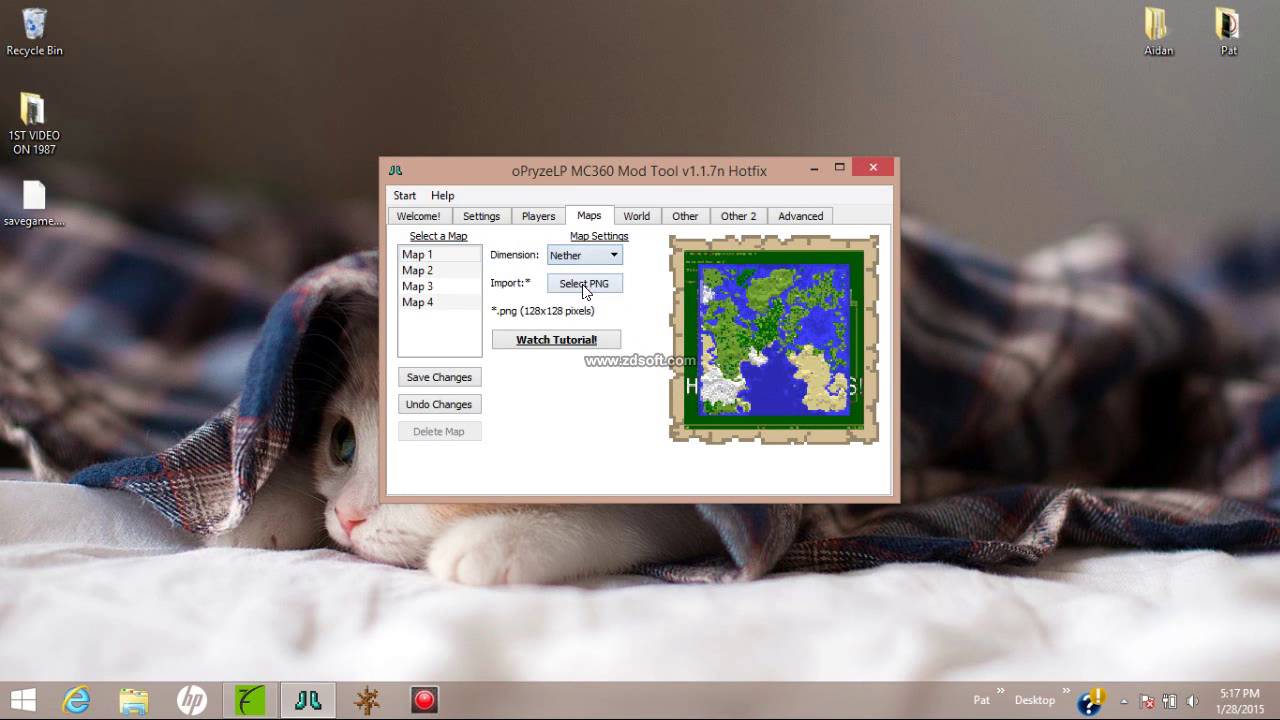
# - Import the hacklikeaboss PNG as the picture for Map 1, converting it to the closest possible colors, and save the map changes
pyautogui.click(586, 284)
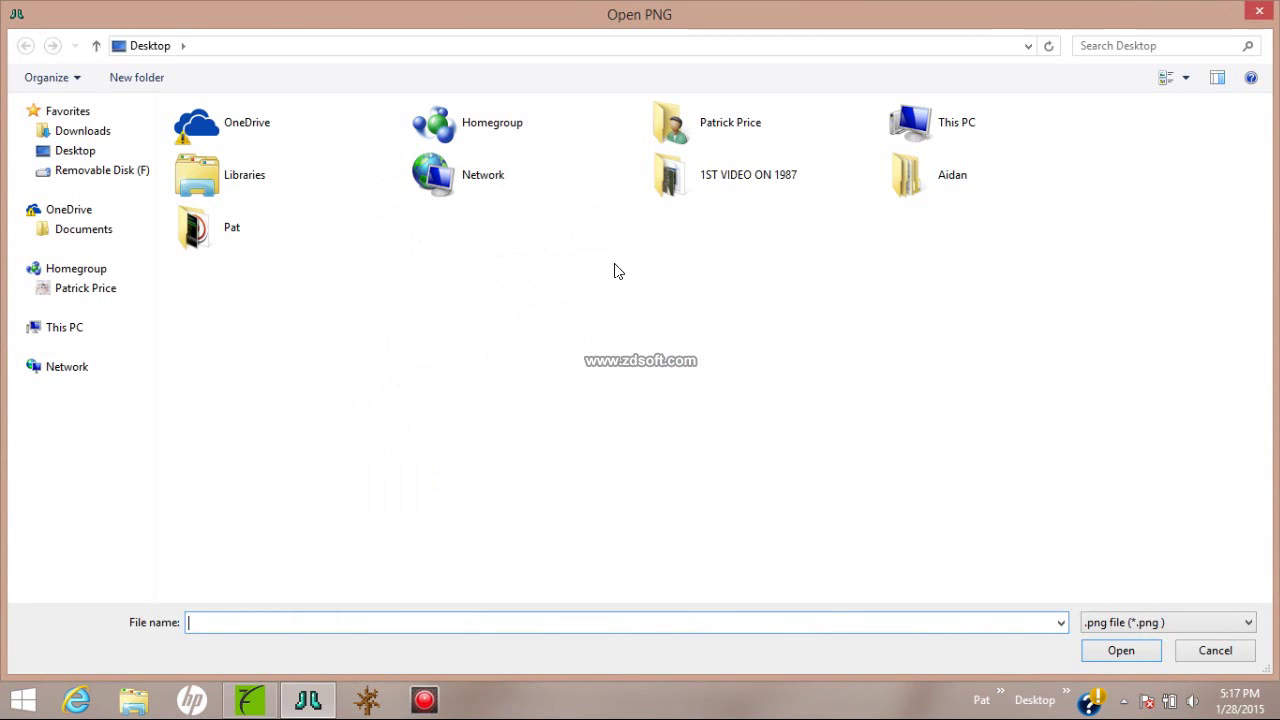
pyautogui.doubleClick(254, 219)
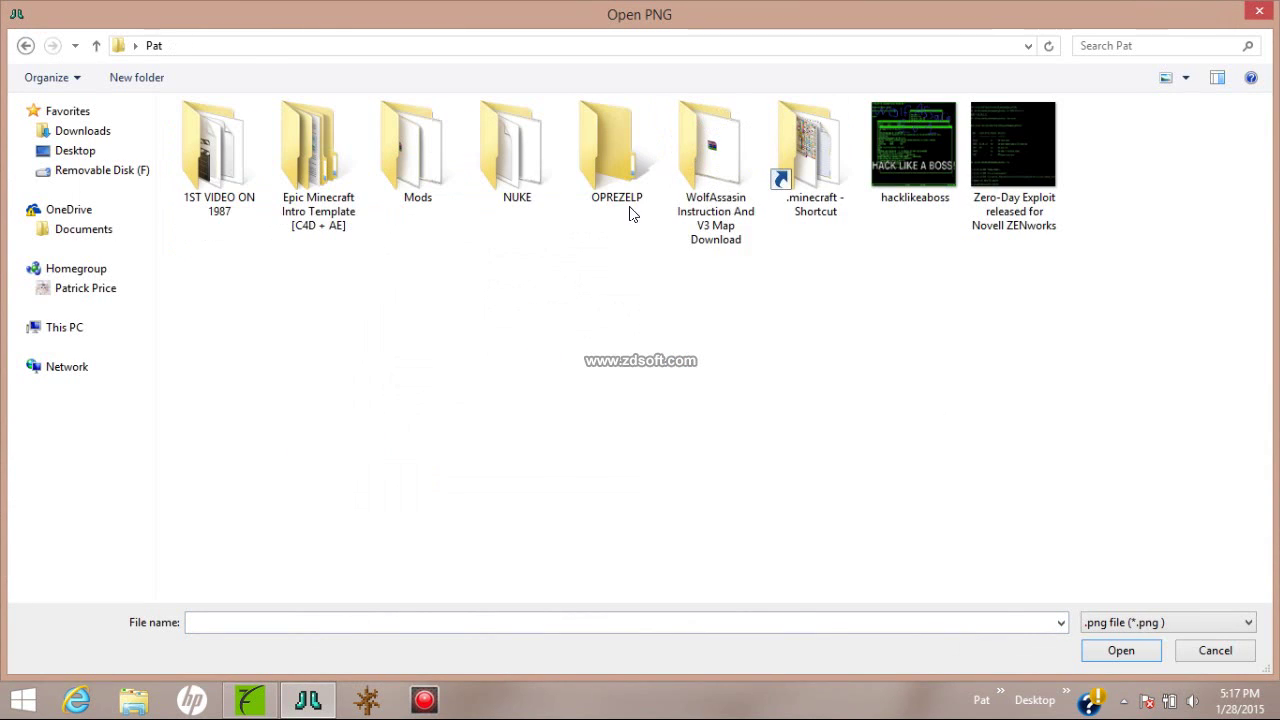
pyautogui.doubleClick(923, 164)
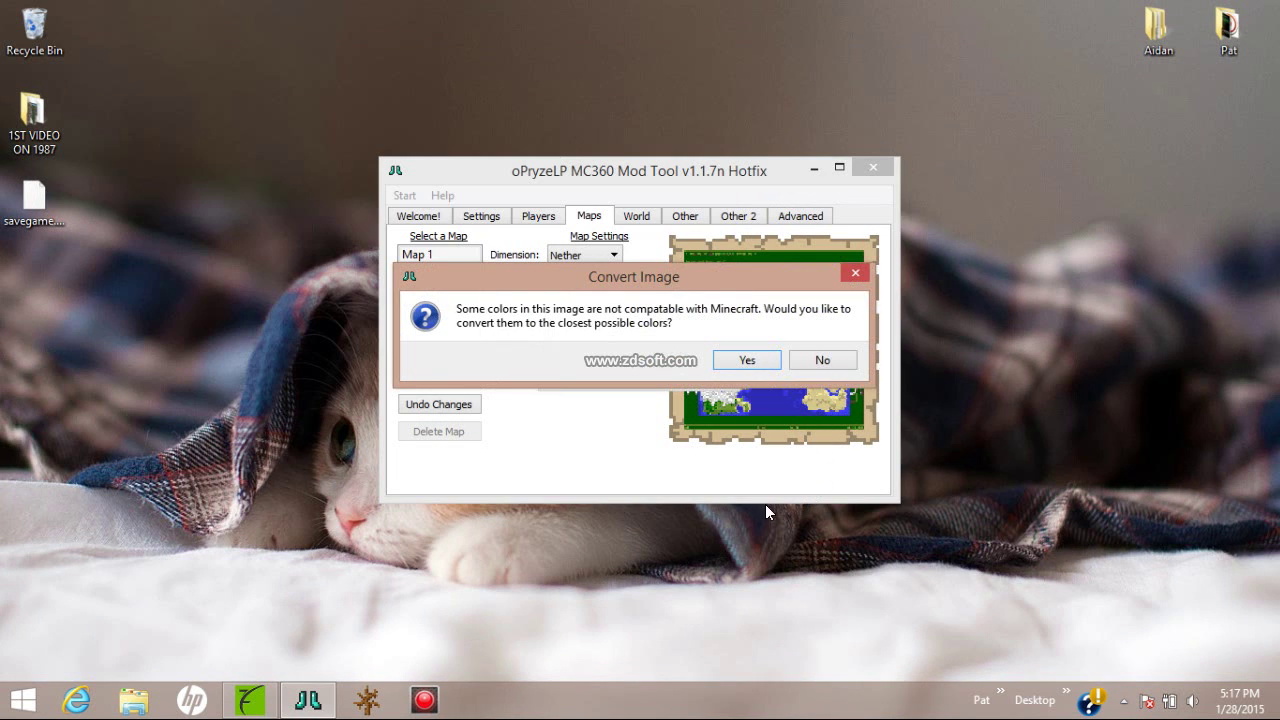
pyautogui.click(752, 362)
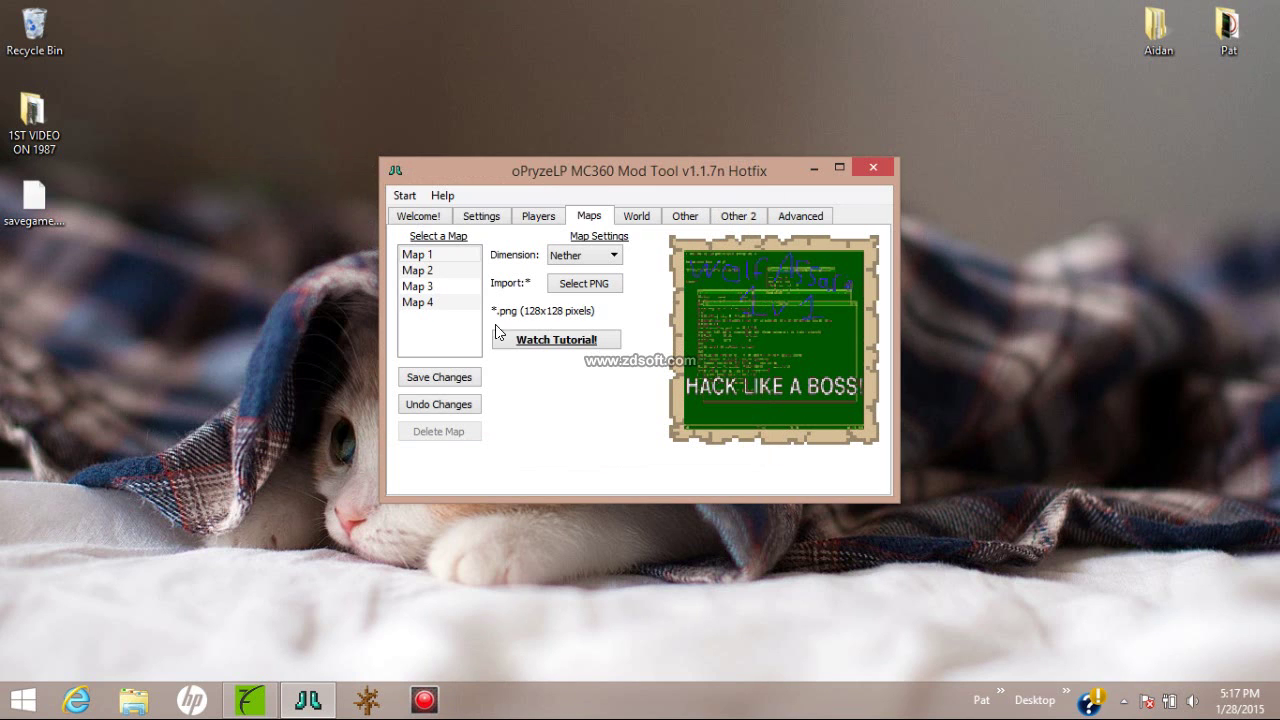
pyautogui.click(462, 385)
pyautogui.click(712, 356)
# - Set the entity of the mob spawner to Iron Golem
pyautogui.click(625, 218)
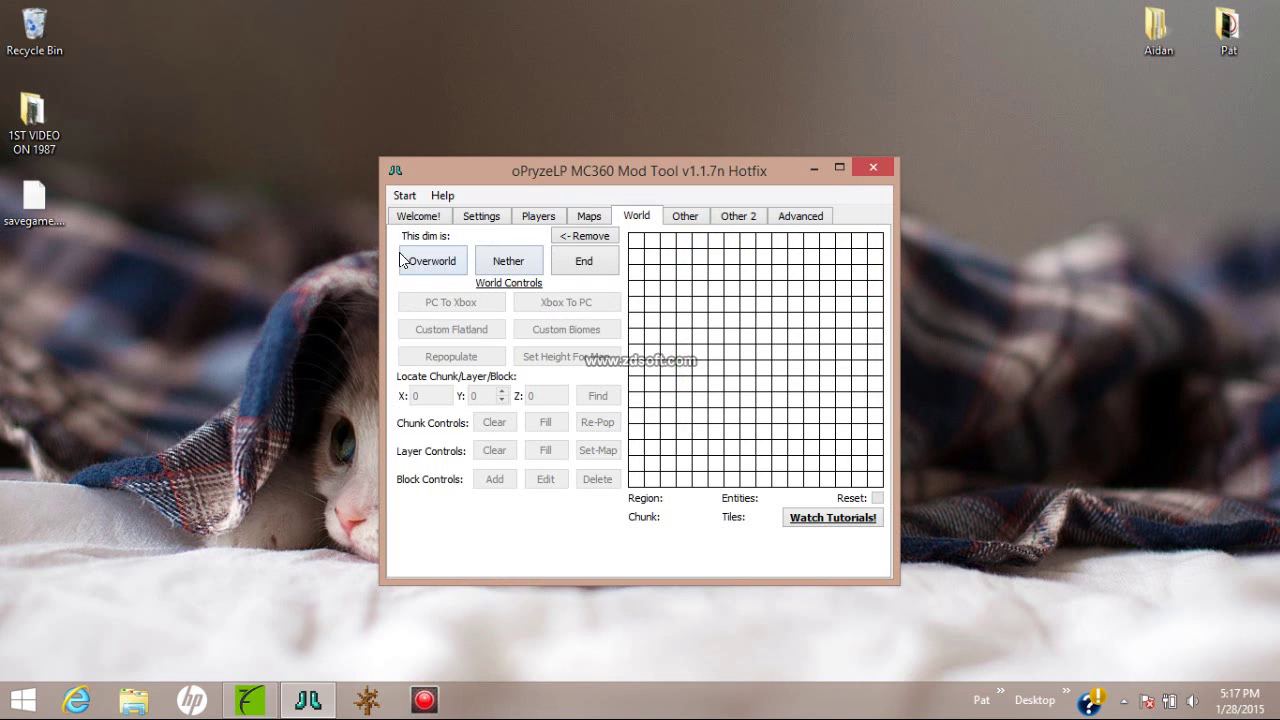
pyautogui.click(688, 220)
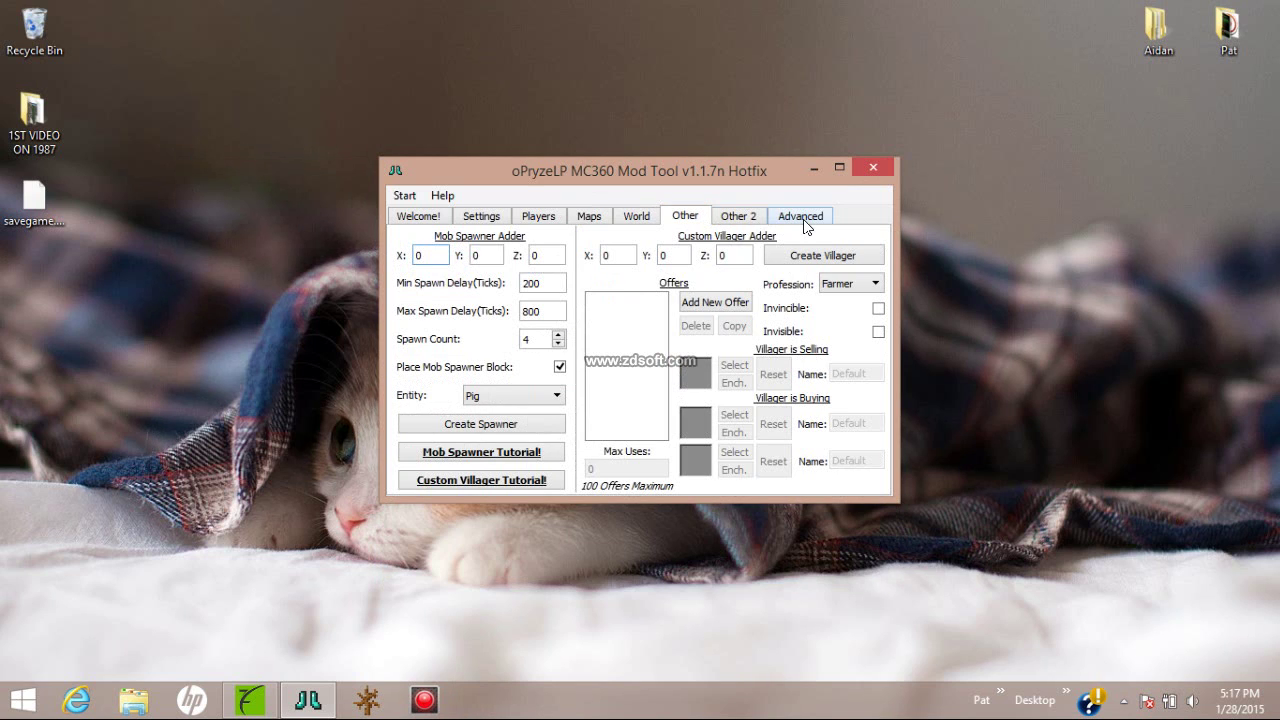
pyautogui.click(524, 396)
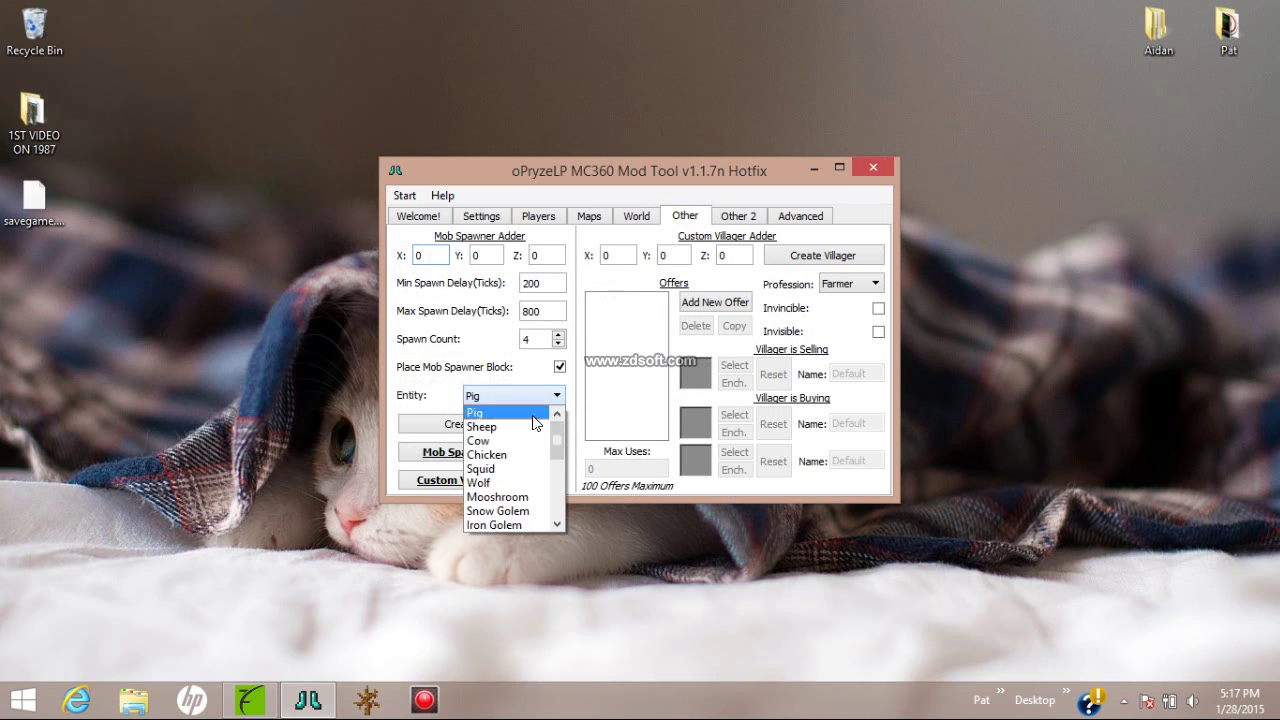
pyautogui.scroll(-5, 561, 439)
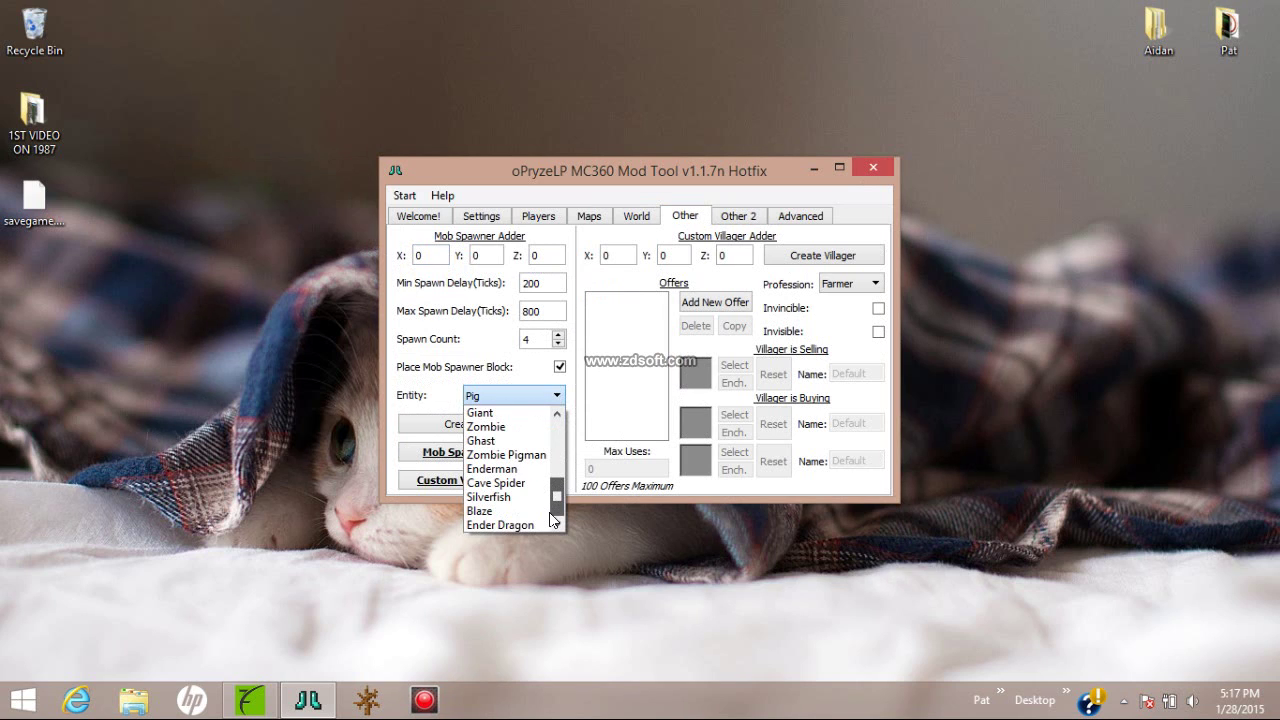
pyautogui.scroll(1, 546, 490)
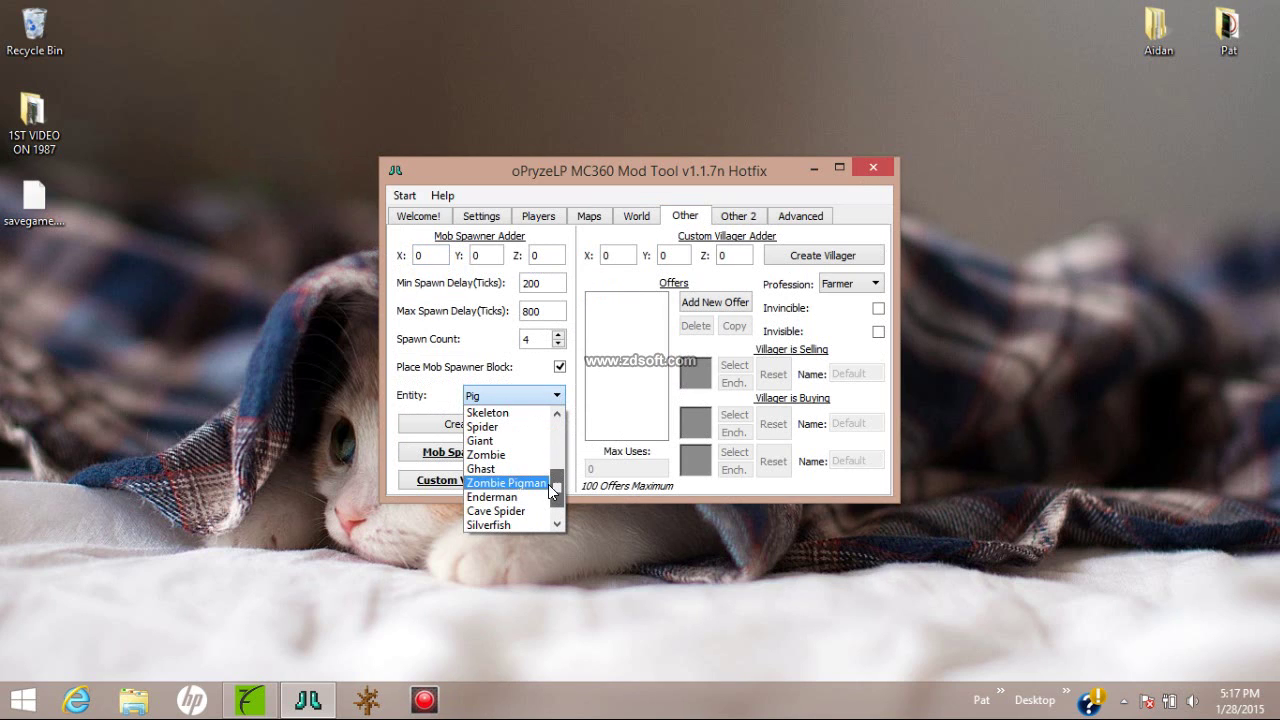
pyautogui.scroll(-1, 556, 505)
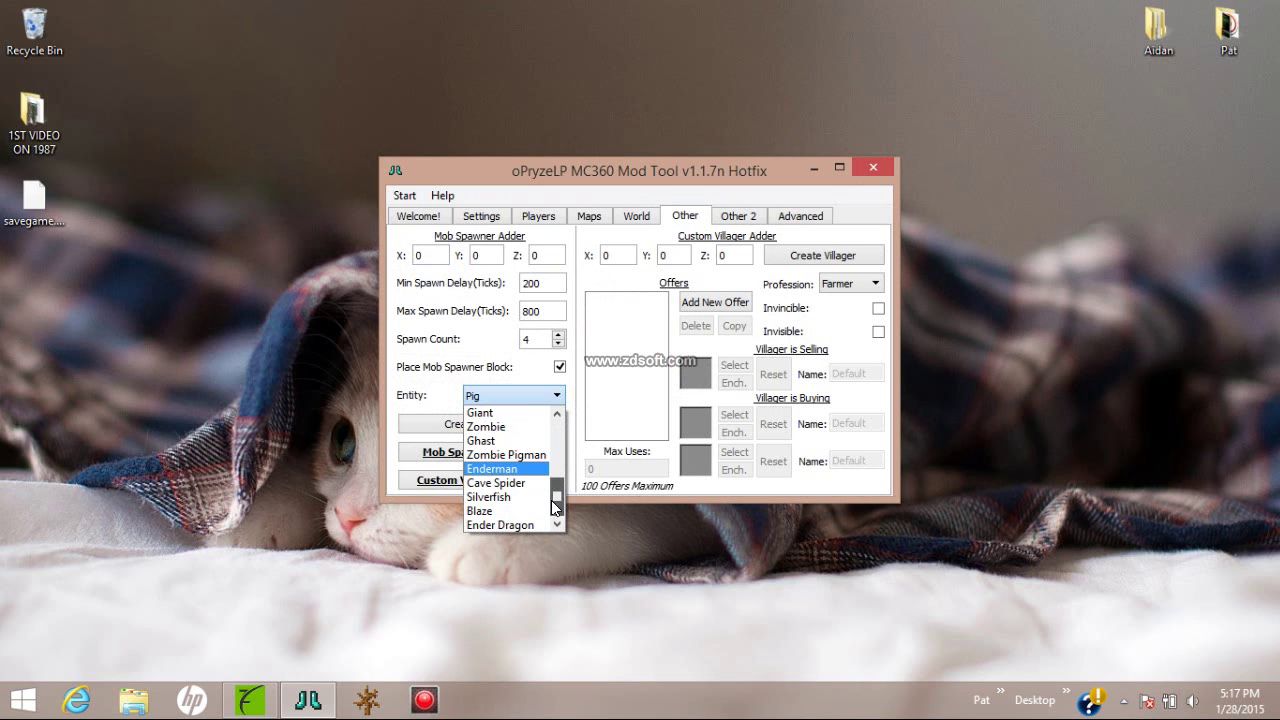
pyautogui.moveTo(551, 500); pyautogui.dragTo(551, 472)
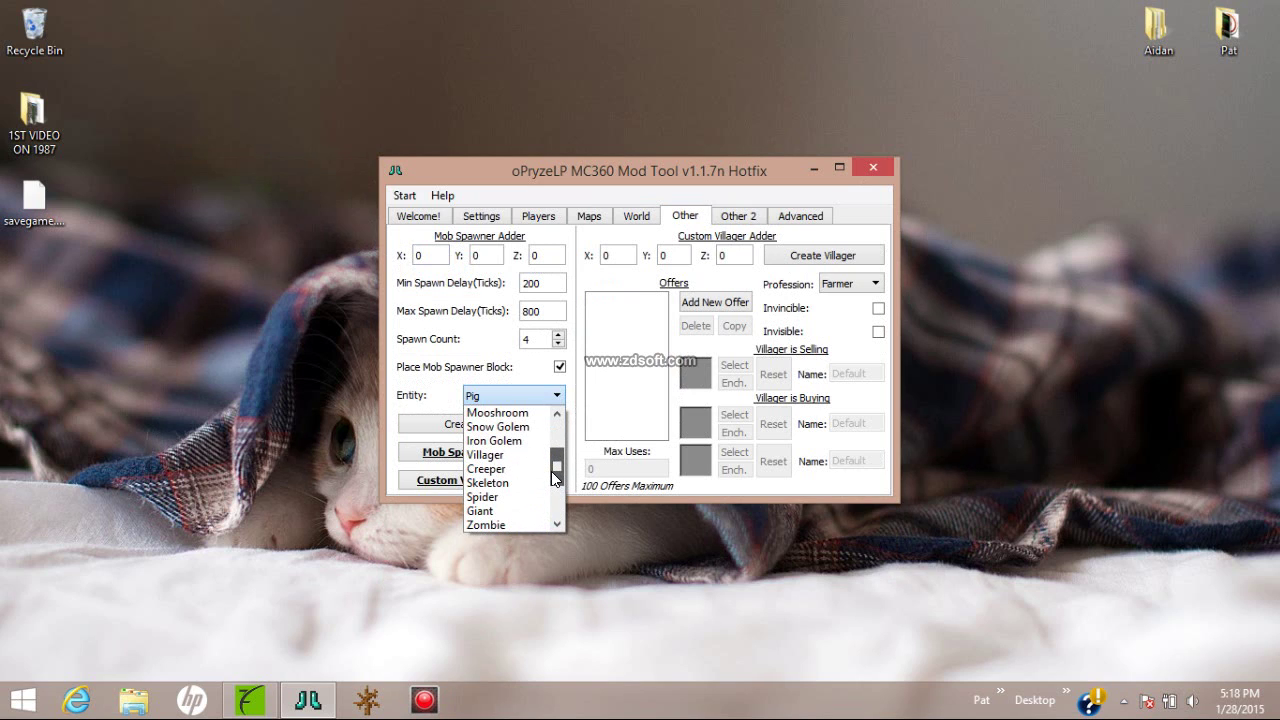
pyautogui.click(497, 439)
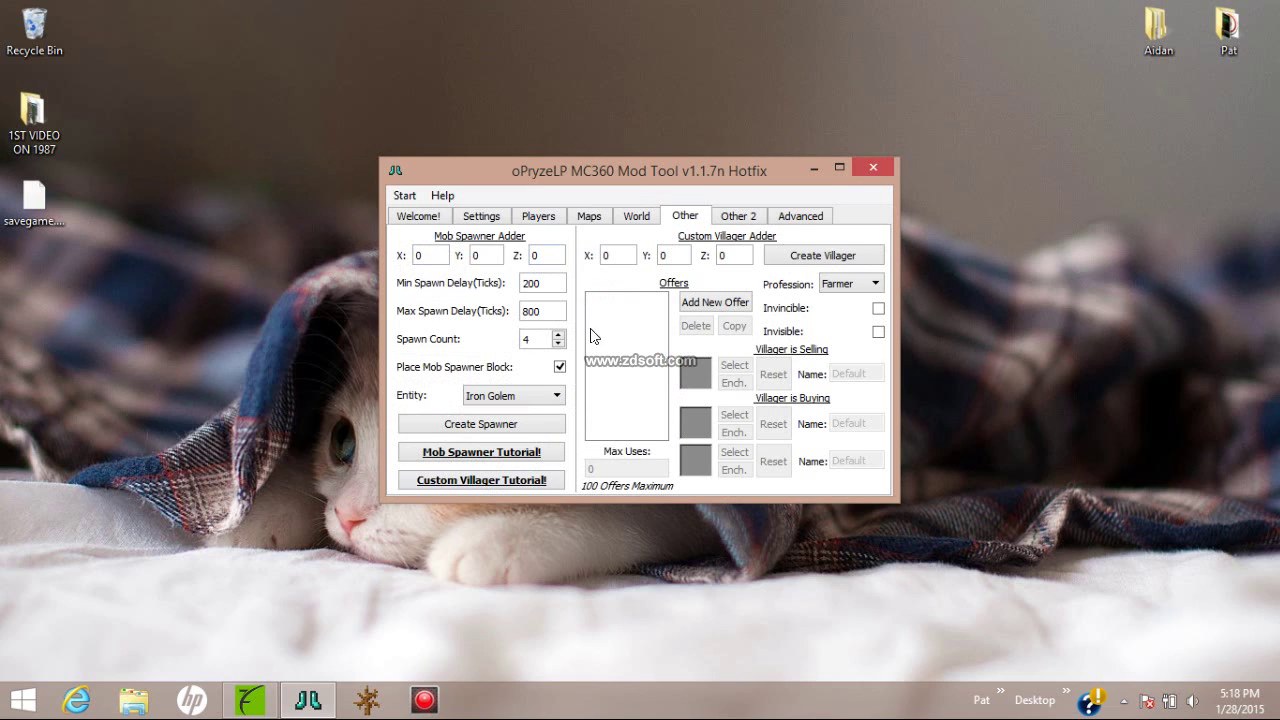
# - Set the mob spawner's spawn count to 6 and its Y coordinate to 76
pyautogui.click(558, 335)
pyautogui.click(490, 254)
pyautogui.press('BackSpace')
pyautogui.write('65')
pyautogui.press('BackSpace')
pyautogui.press('BackSpace')
pyautogui.write('75')
pyautogui.press('BackSpace')
pyautogui.write('6')
pyautogui.click(404, 195)
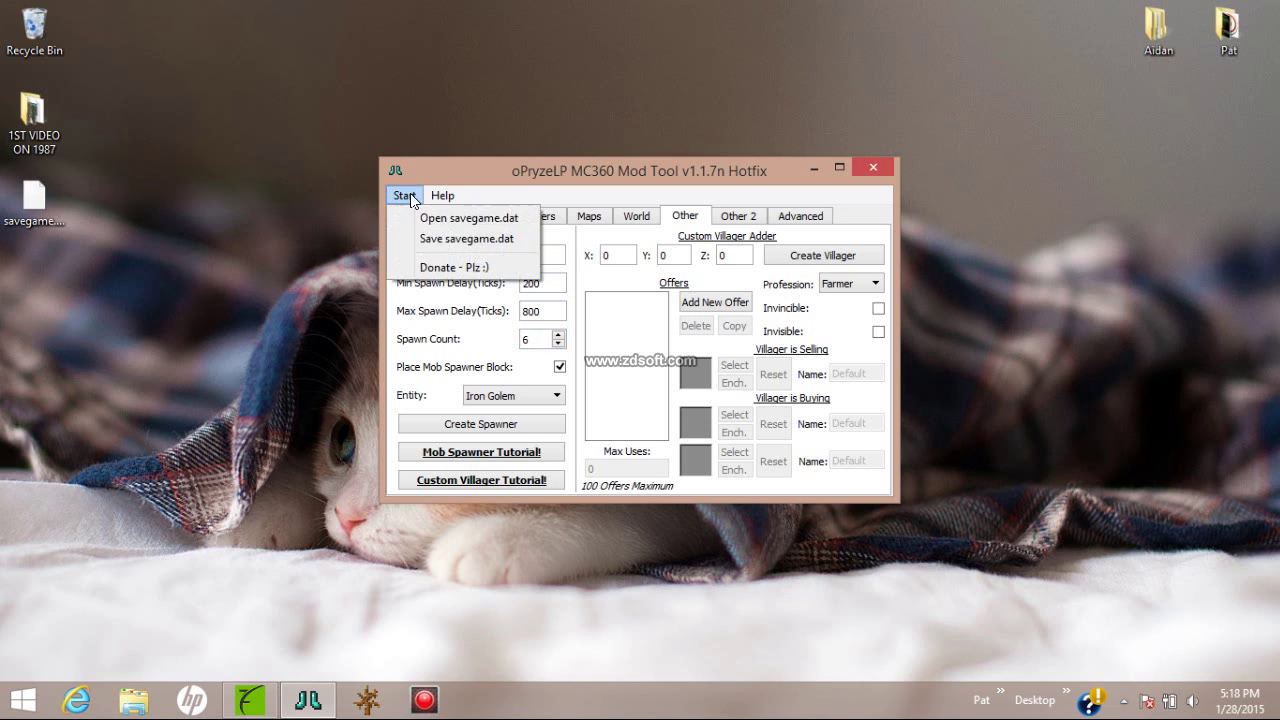
pyautogui.click(466, 241)
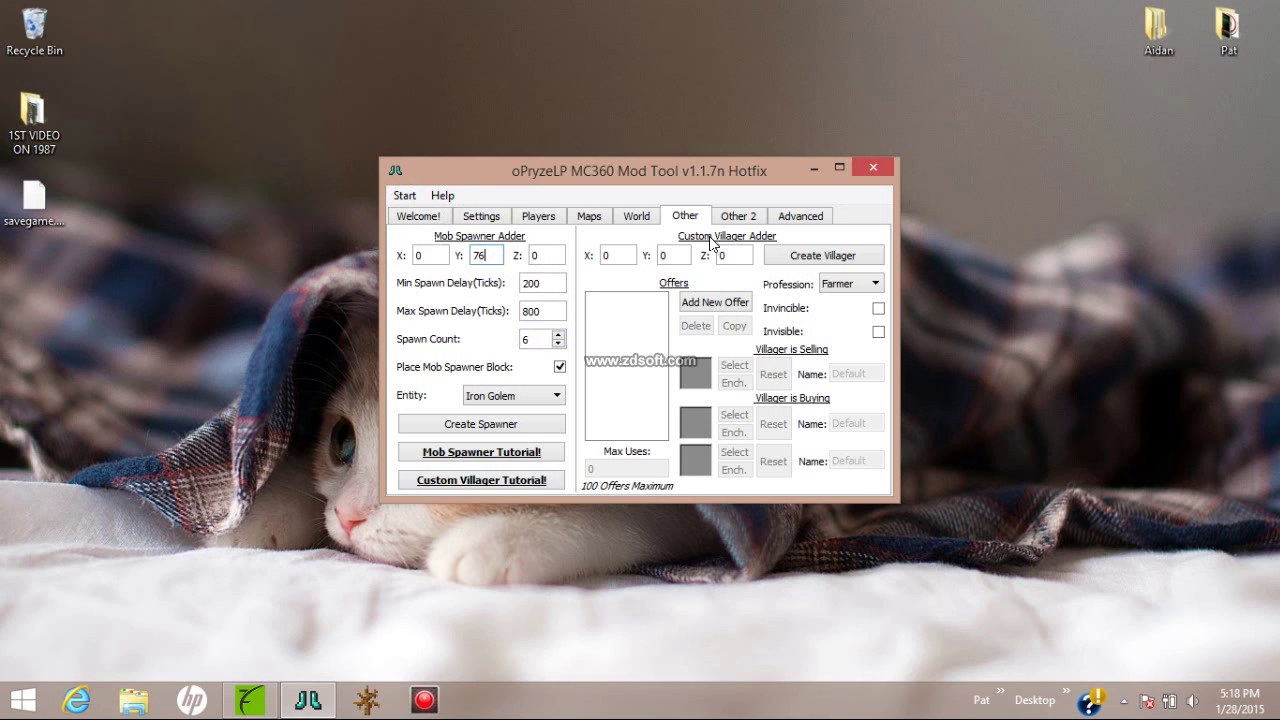
# - Set the mob spawner's X and Z coordinates to 10 and try to create the spawner
pyautogui.click(432, 252)
pyautogui.press('BackSpace')
pyautogui.write('10')
pyautogui.click(550, 256)
pyautogui.press('BackSpace')
pyautogui.write('10')
pyautogui.click(494, 426)
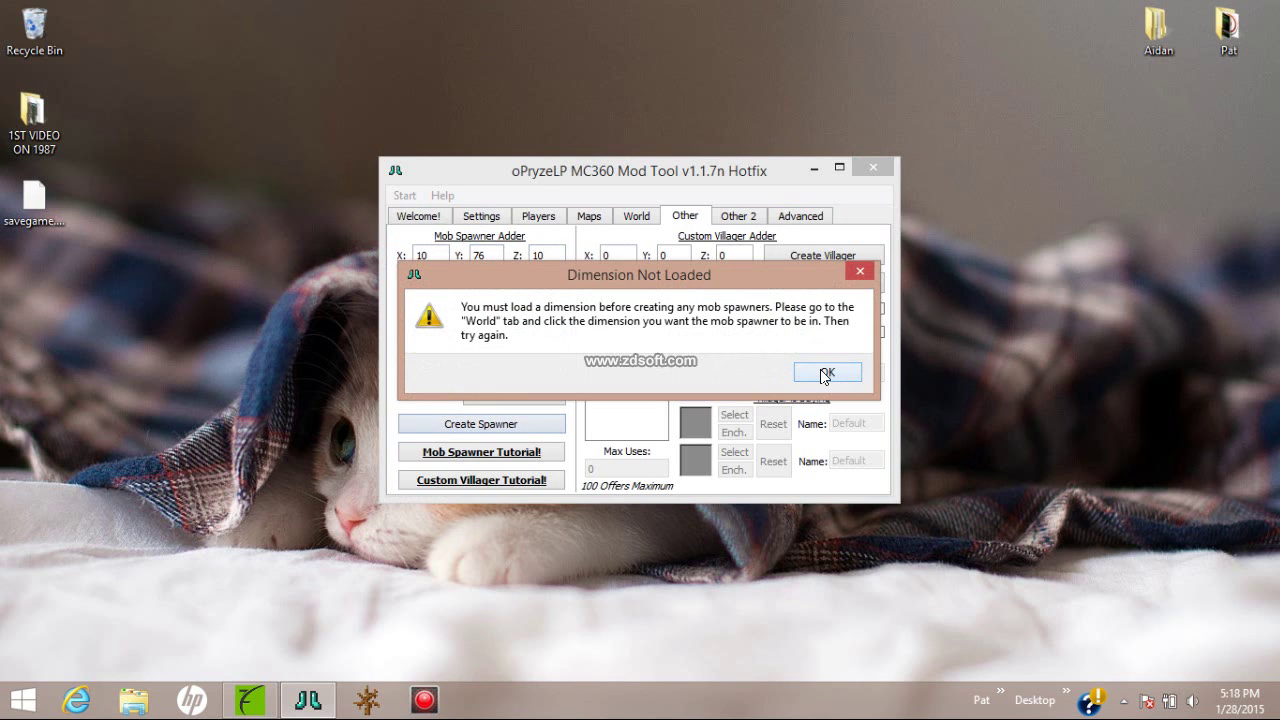
pyautogui.click(825, 373)
# - Load the Overworld dimension in the world controls and dismiss the format notice
pyautogui.click(640, 220)
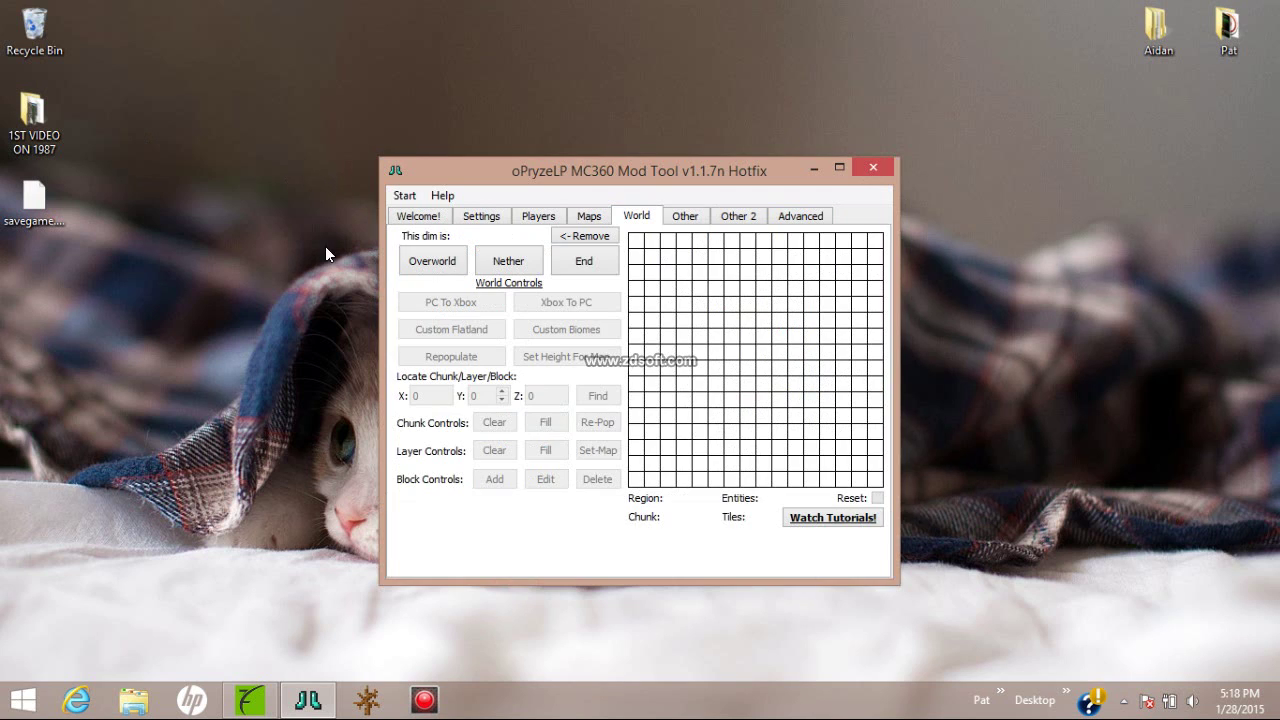
pyautogui.click(430, 262)
pyautogui.click(752, 434)
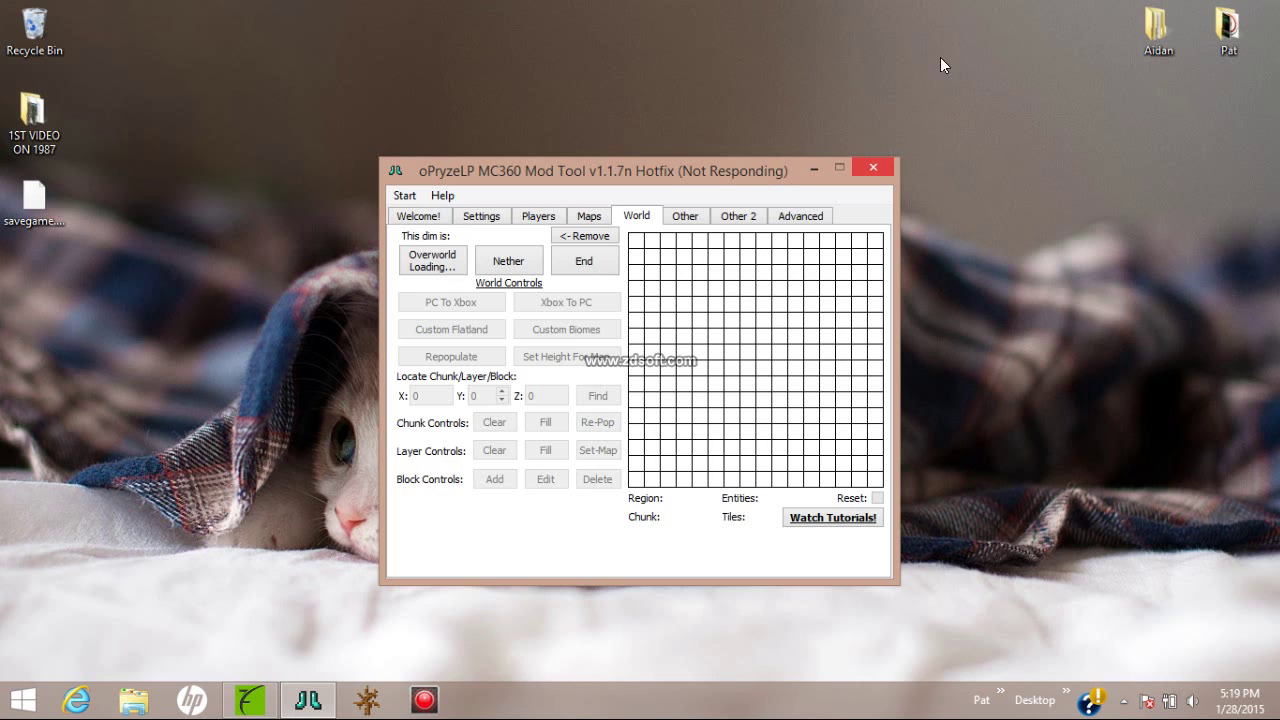
pyautogui.moveTo(1106, 586)
pyautogui.mouseDown()
pyautogui.moveTo(997, 366)
pyautogui.moveTo(1012, 243)
pyautogui.moveTo(1265, 542)
pyautogui.moveTo(1141, 368)
pyautogui.moveTo(1015, 241)
pyautogui.mouseUp()
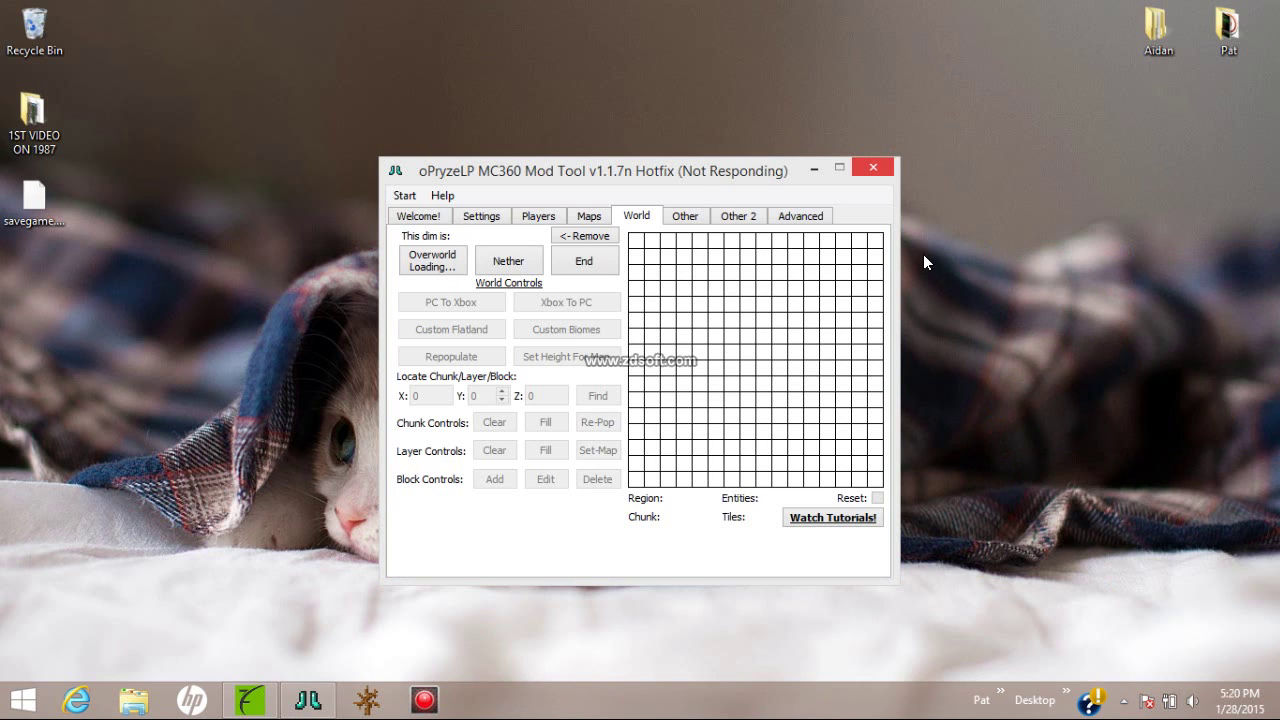
pyautogui.click(700, 174)
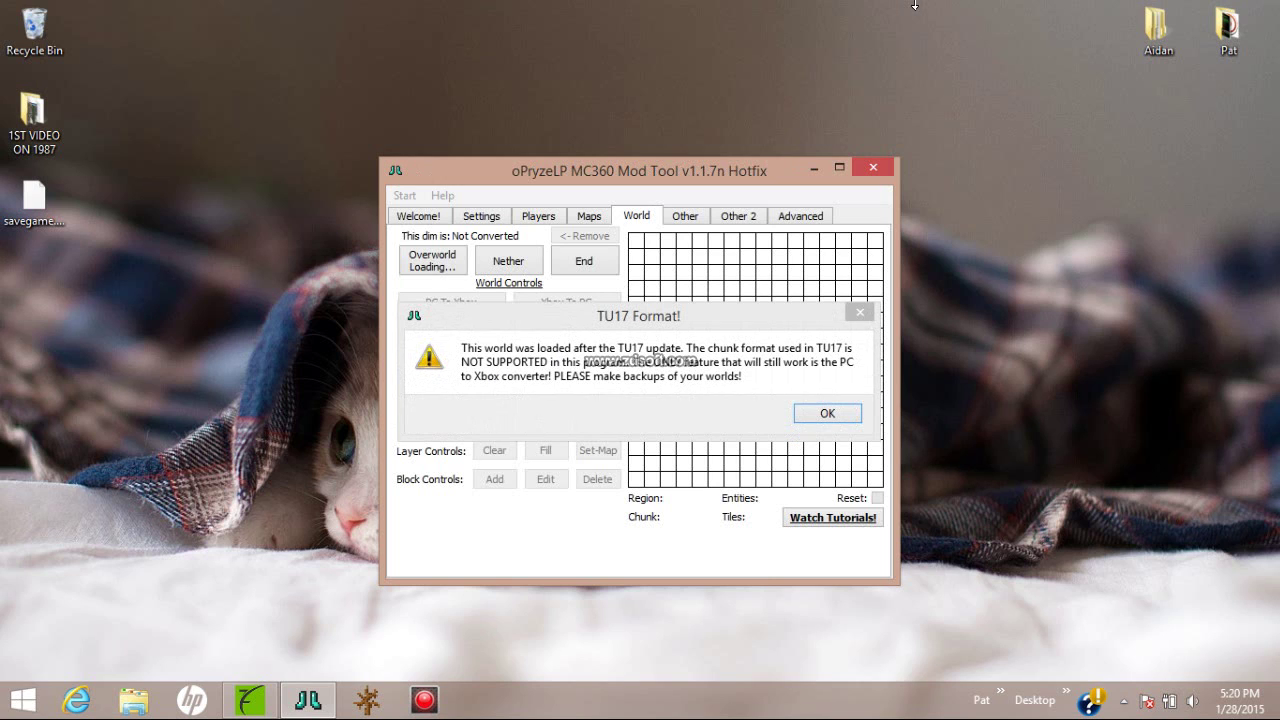
pyautogui.click(839, 420)
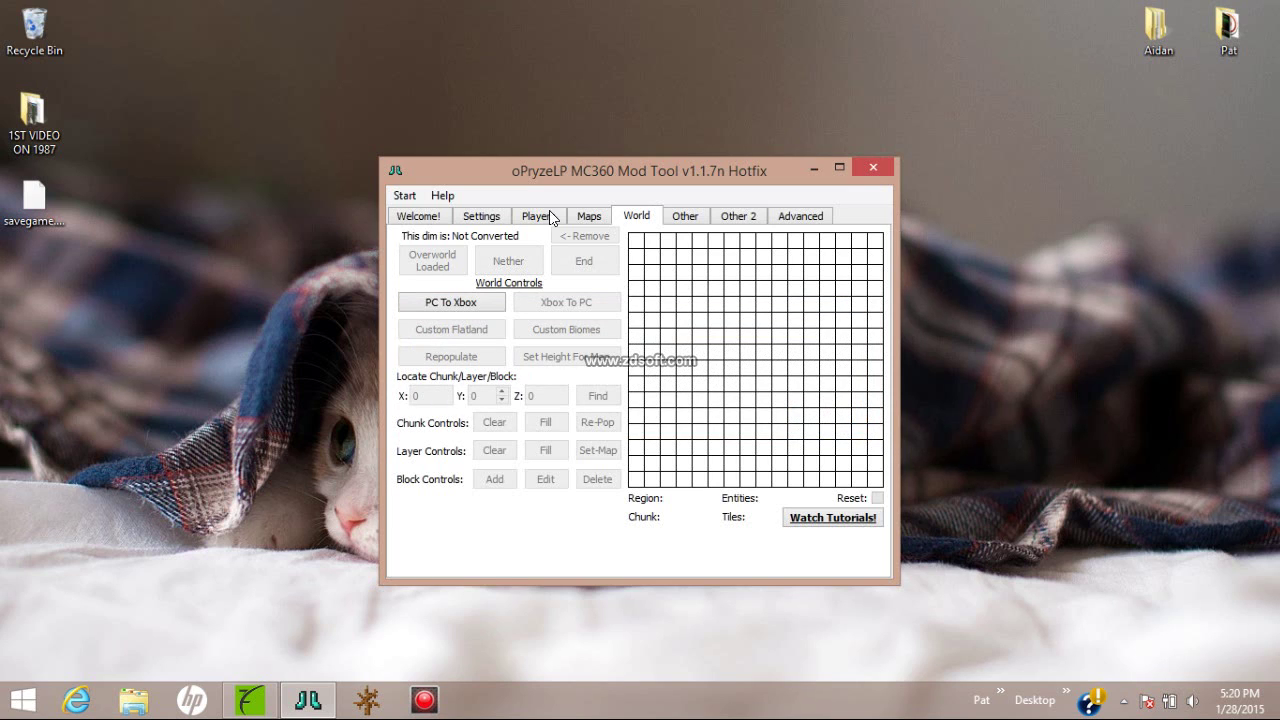
# - Try again to create the Iron Golem spawner with the Overworld loaded
pyautogui.click(684, 217)
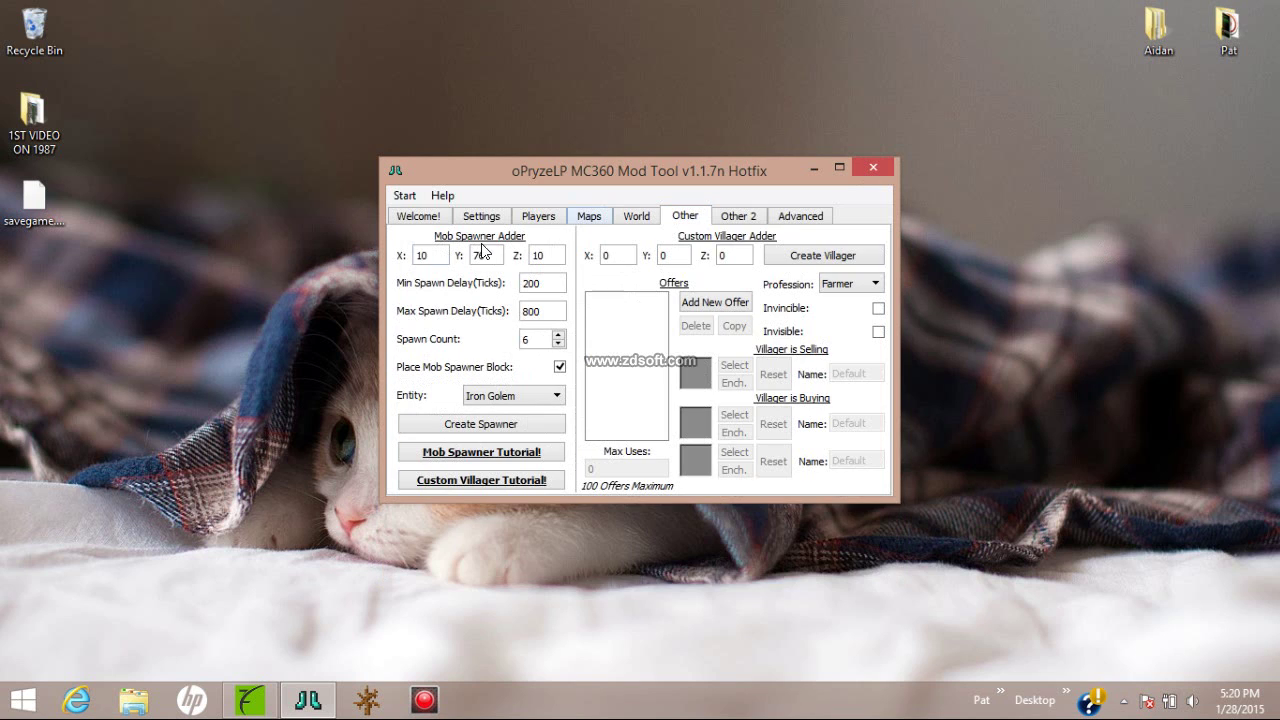
pyautogui.click(507, 419)
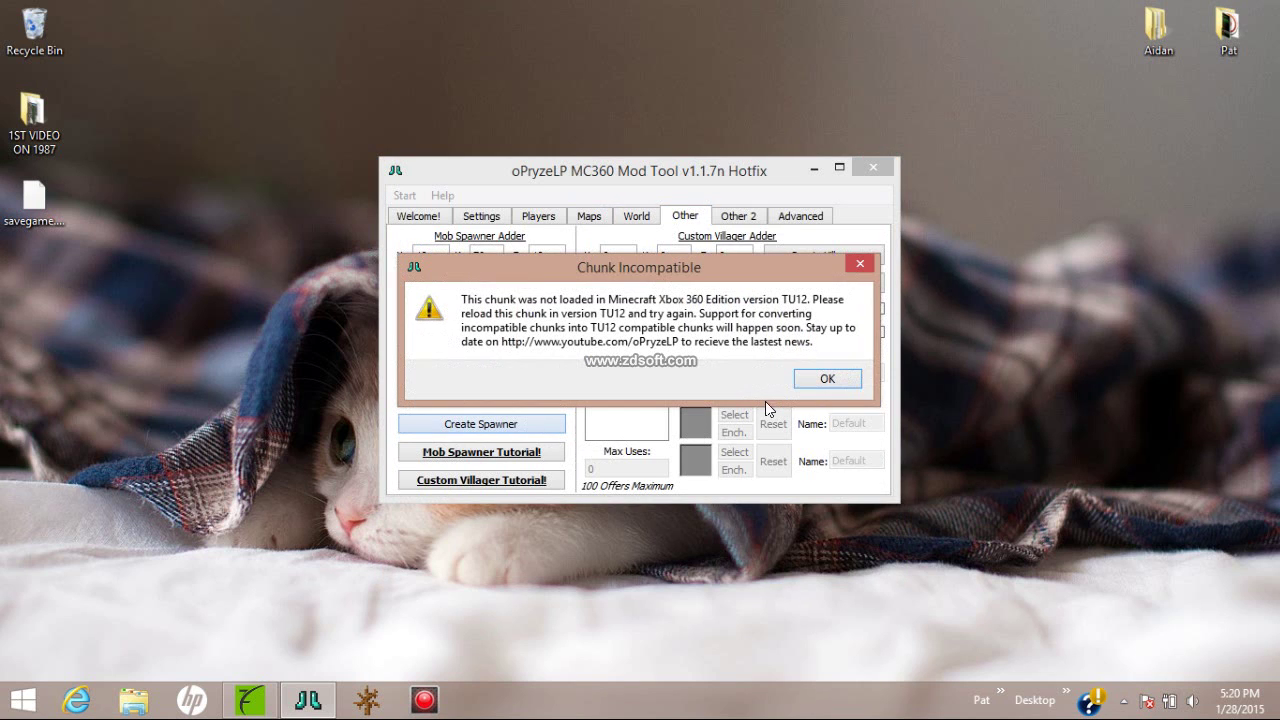
pyautogui.click(826, 381)
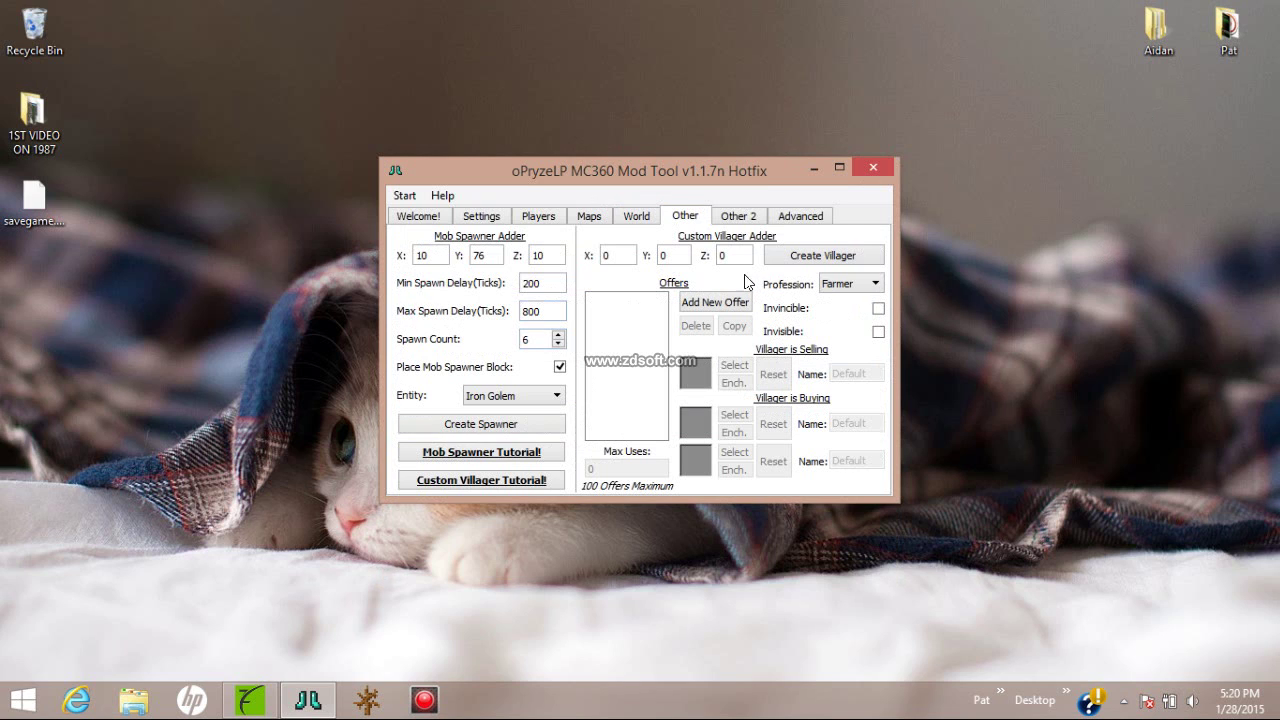
# - Extract the Player 1 data from the save to the Desktop as player_1.dat
pyautogui.click(788, 222)
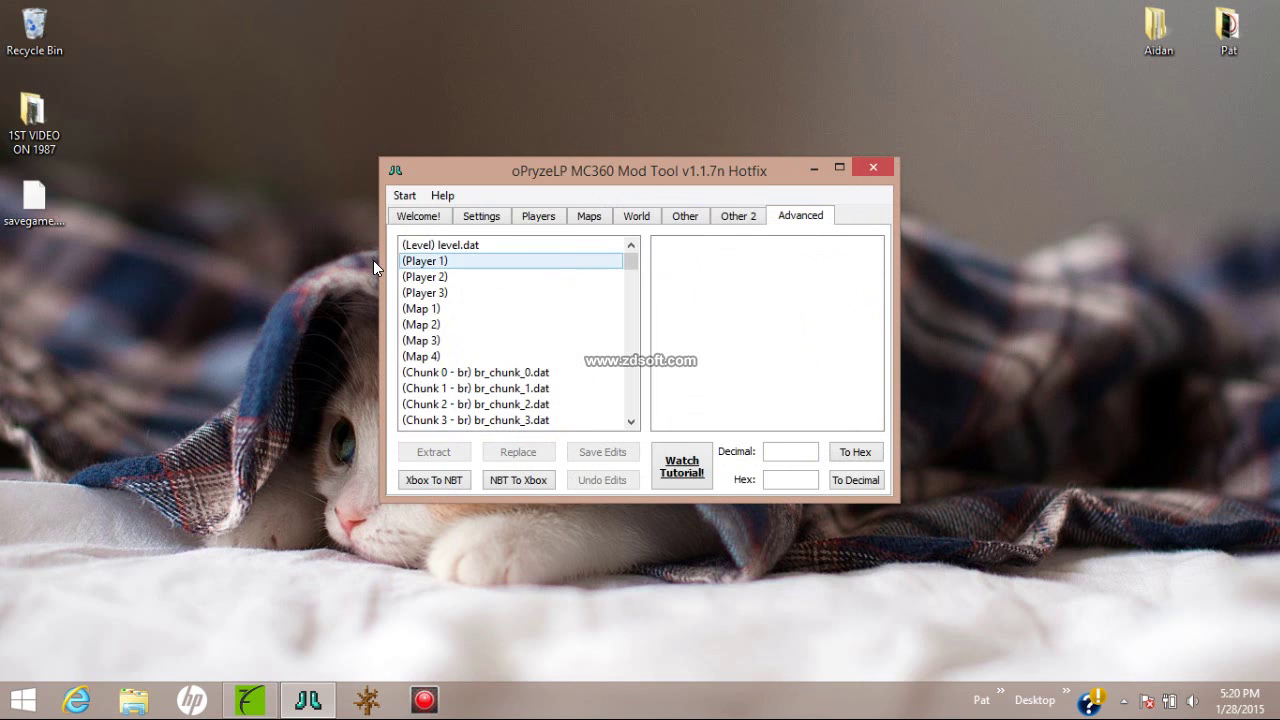
pyautogui.click(442, 260)
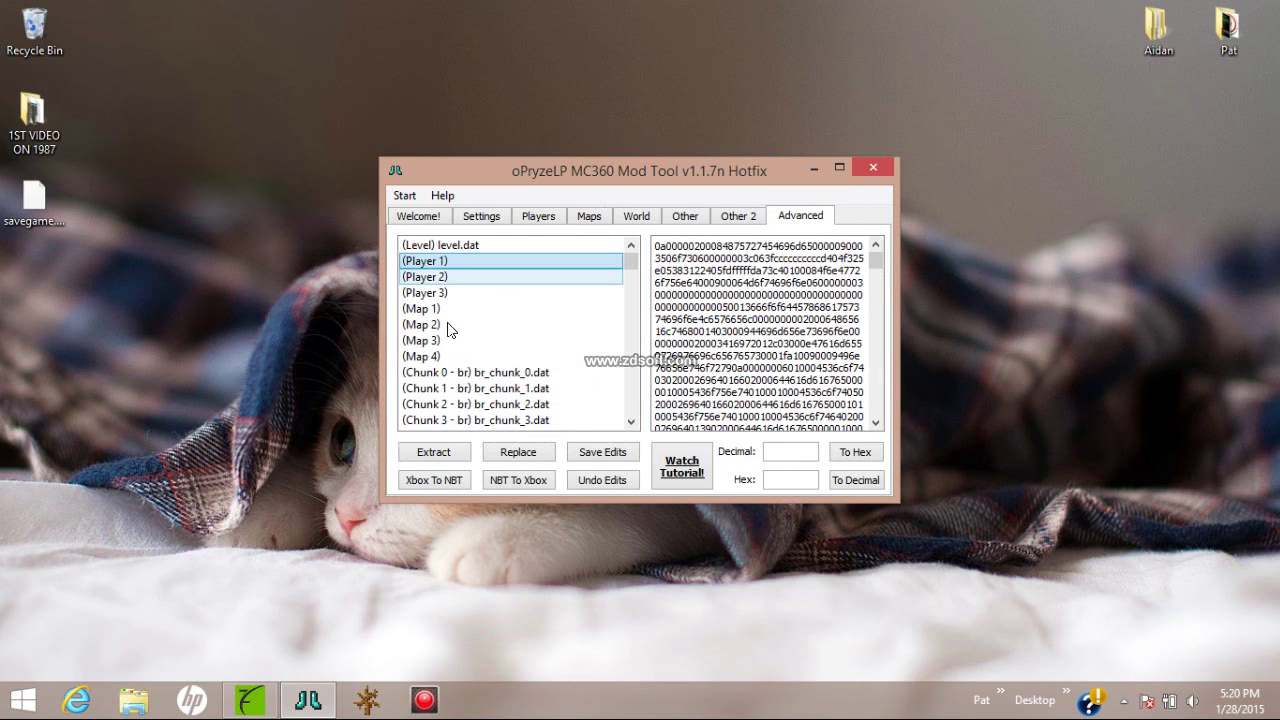
pyautogui.click(458, 454)
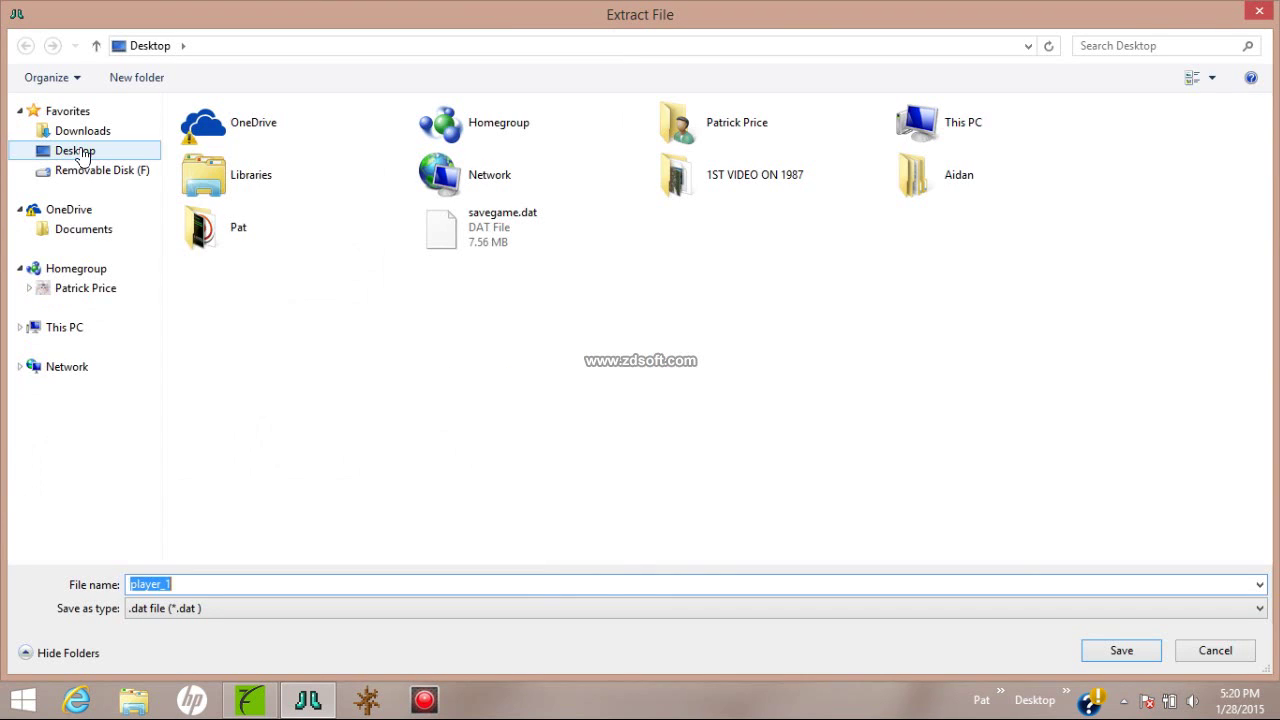
pyautogui.click(74, 151)
pyautogui.click(1108, 652)
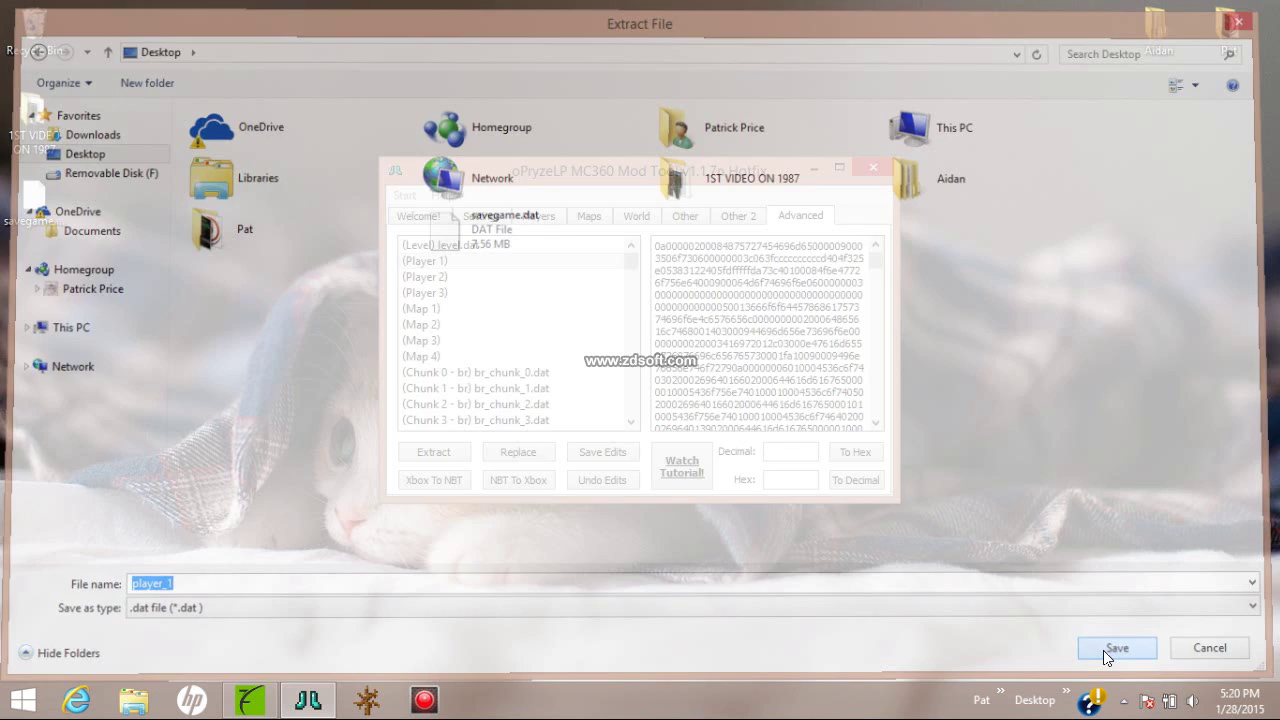
pyautogui.click(700, 366)
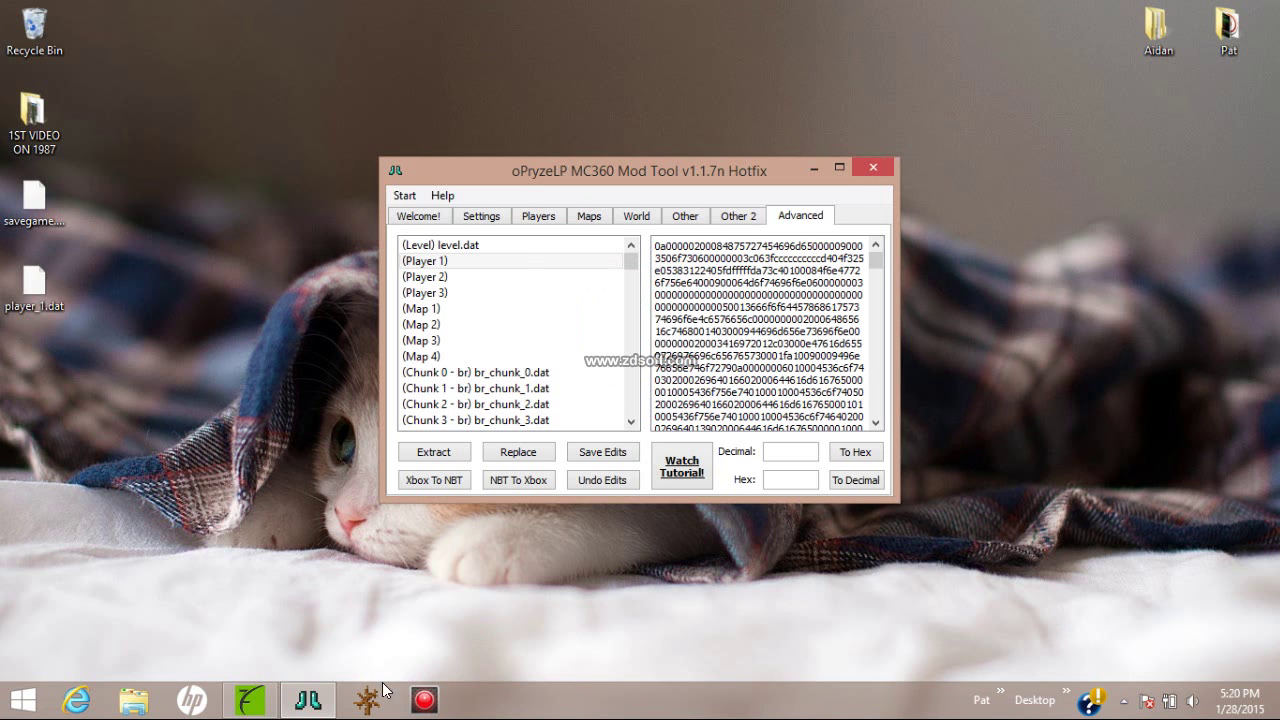
# - Switch to NBTExplorer, open player_1.dat from the Desktop and expand its Riding entry
pyautogui.click(440, 328)
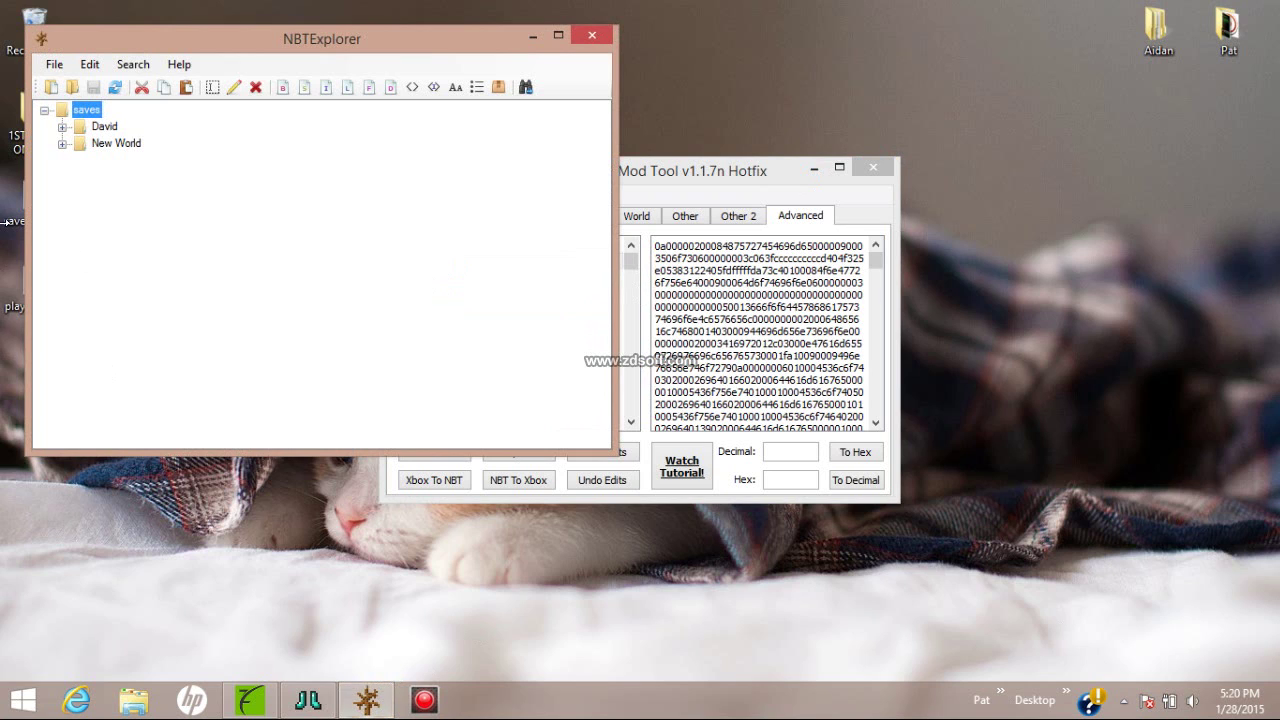
pyautogui.moveTo(290, 40); pyautogui.dragTo(554, 82)
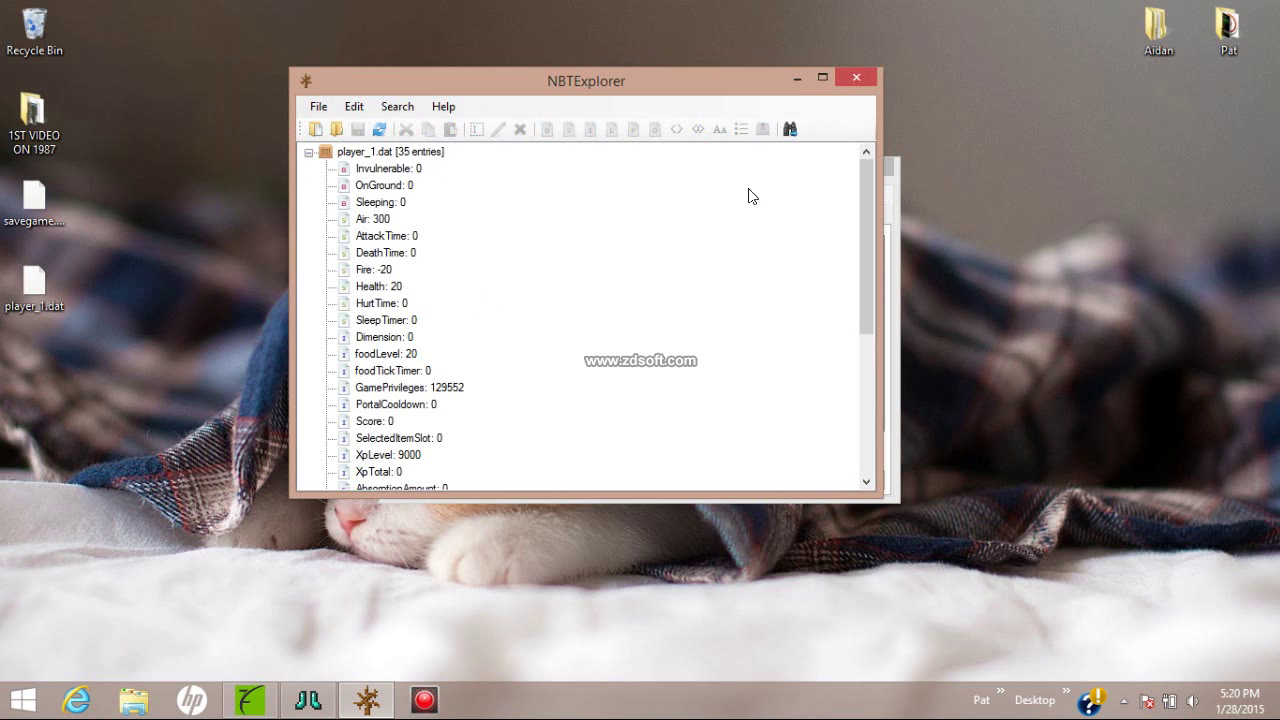
pyautogui.moveTo(858, 229); pyautogui.dragTo(800, 451)
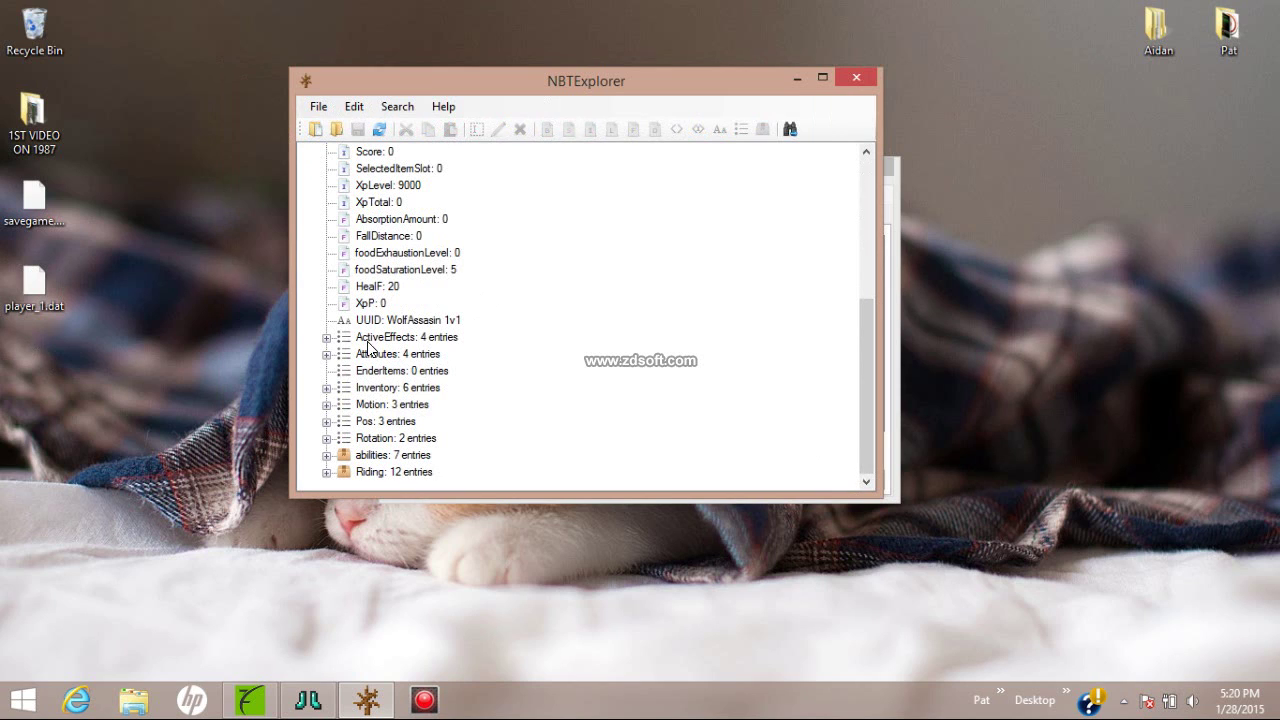
pyautogui.click(327, 471)
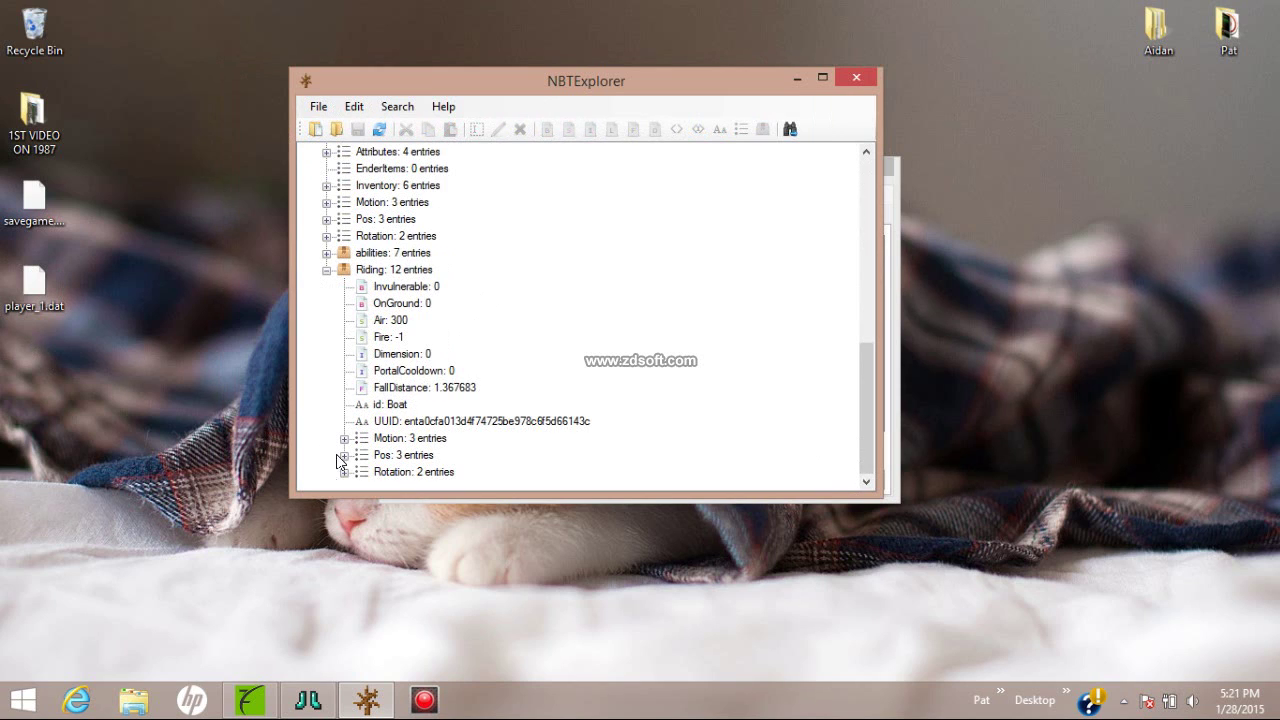
# - Change the id under Riding to EnderDragon, save player_1.dat and close NBTExplorer
pyautogui.doubleClick(402, 405)
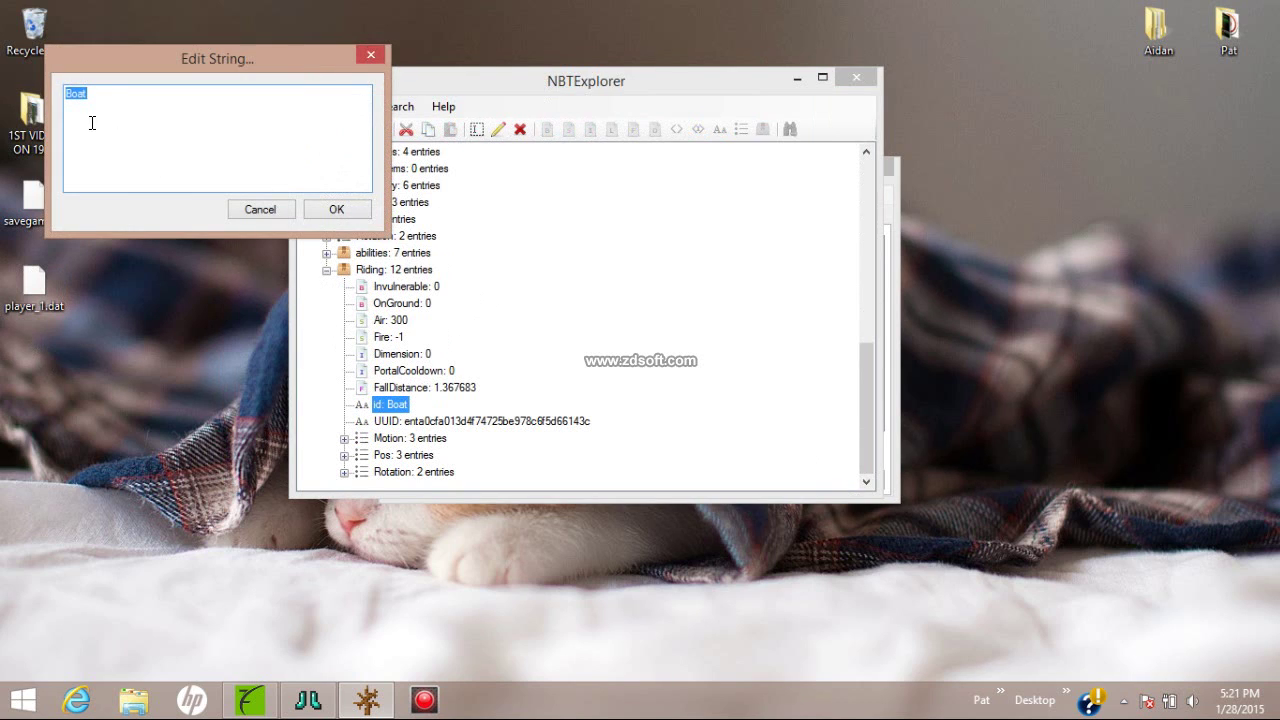
pyautogui.press('BackSpace')
pyautogui.write('EnderDragon')
pyautogui.click(361, 216)
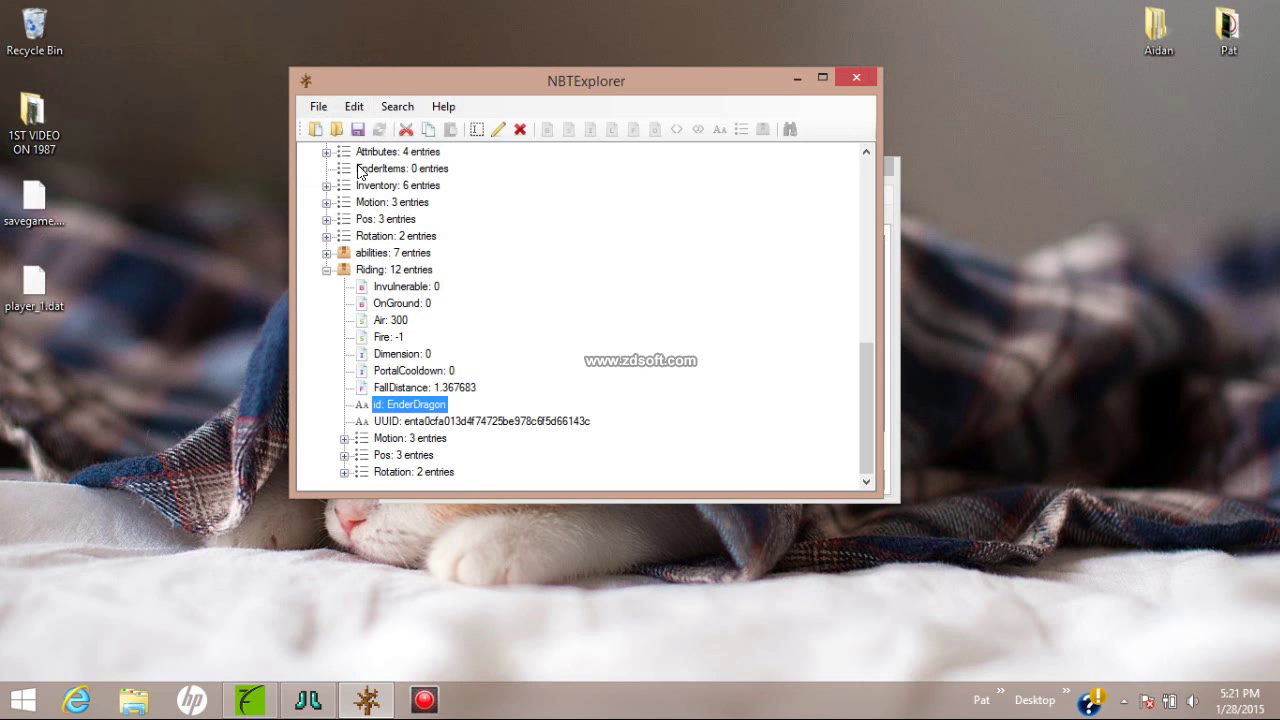
pyautogui.click(359, 130)
pyautogui.click(853, 80)
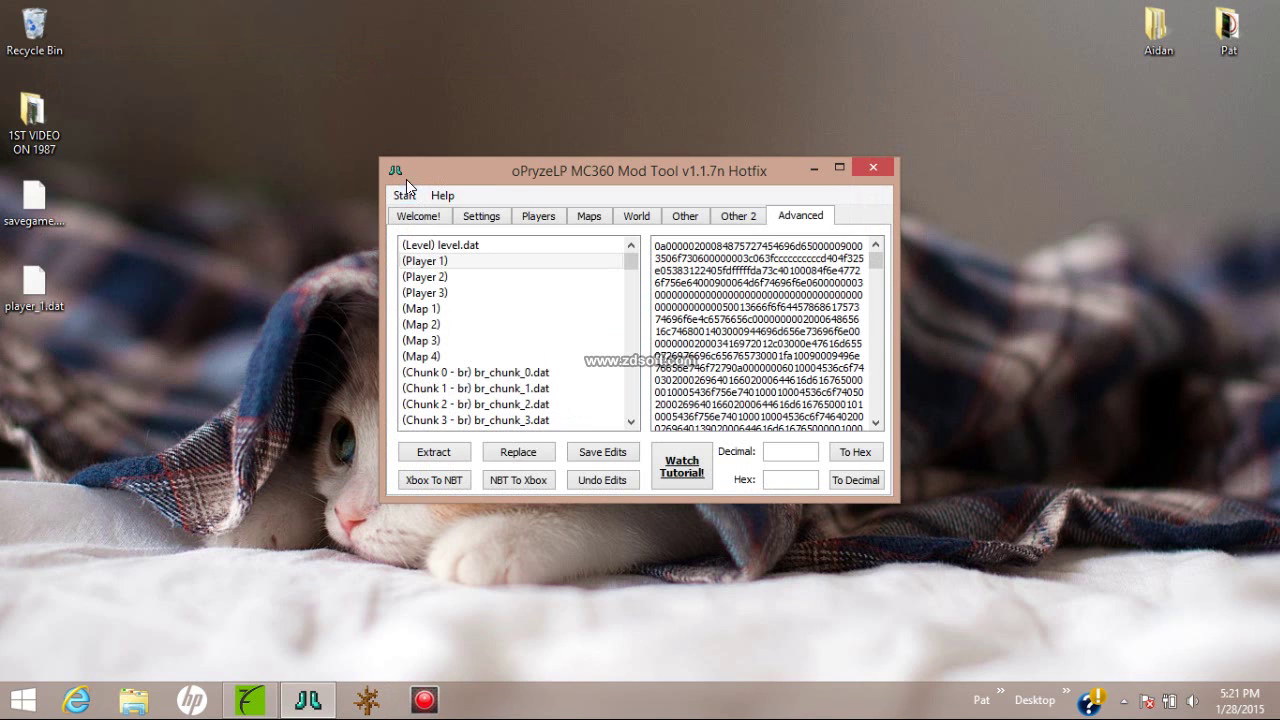
pyautogui.click(406, 196)
pyautogui.click(449, 243)
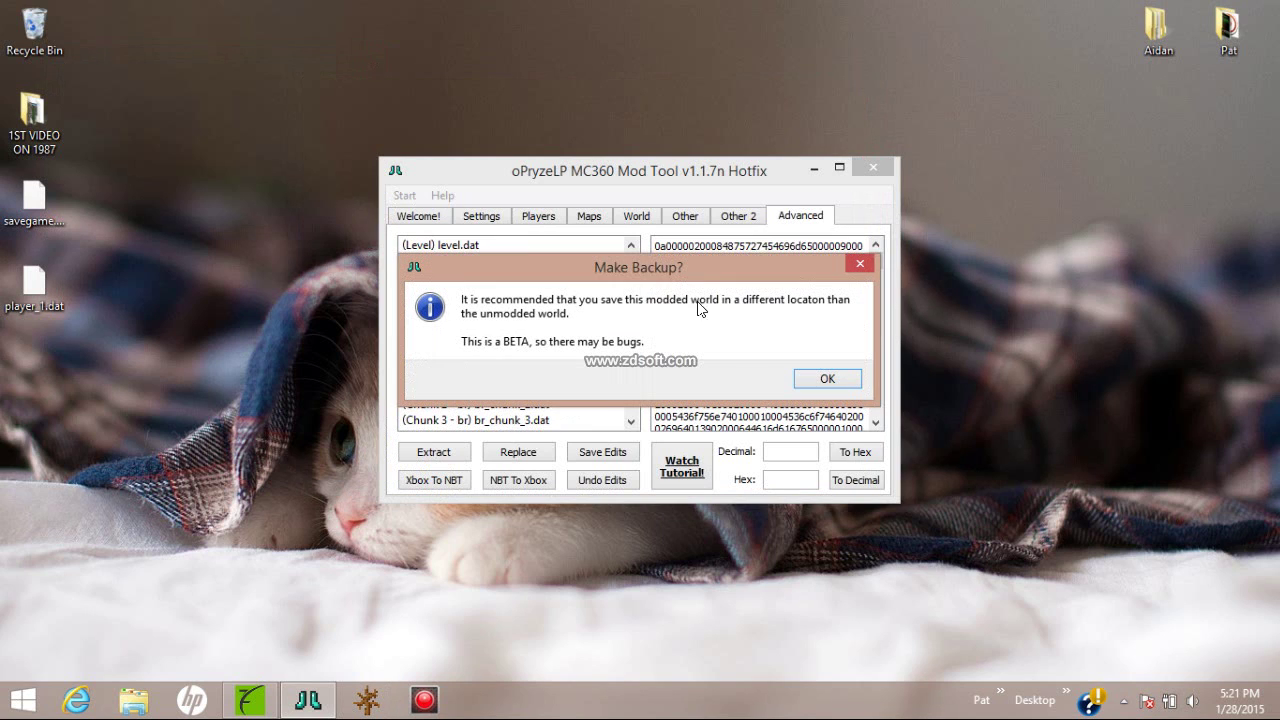
pyautogui.click(860, 264)
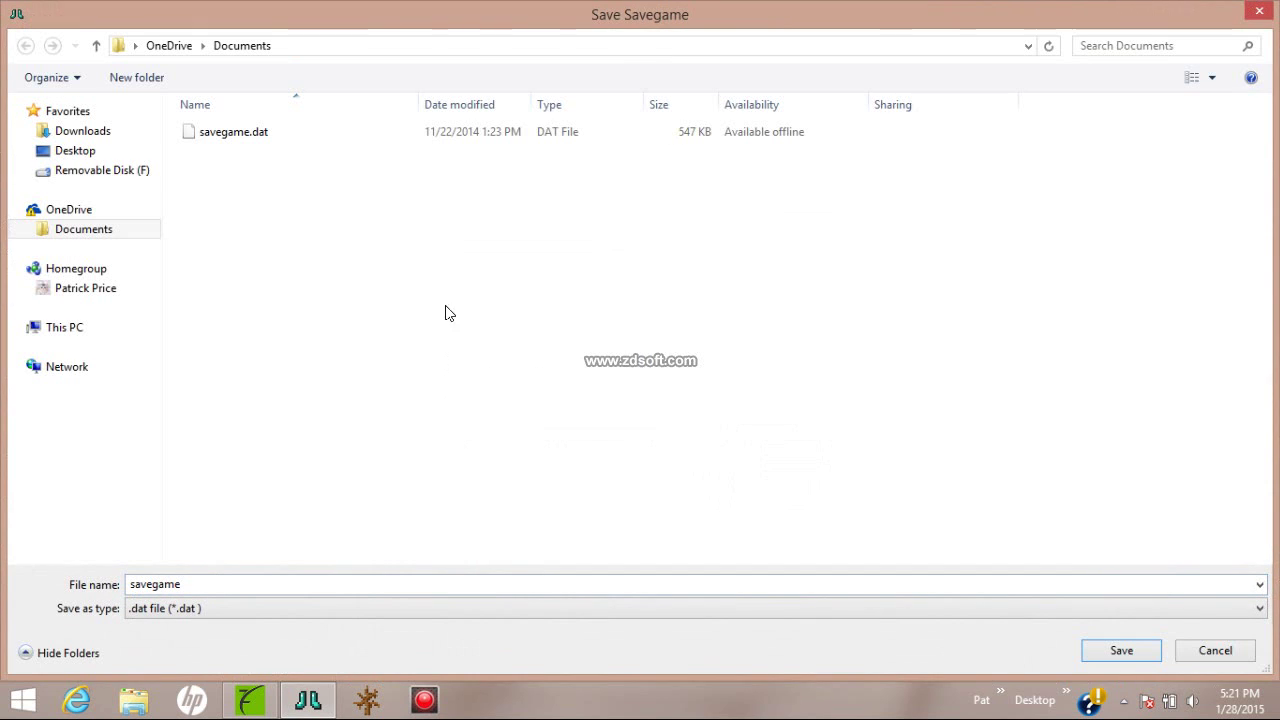
pyautogui.click(1215, 651)
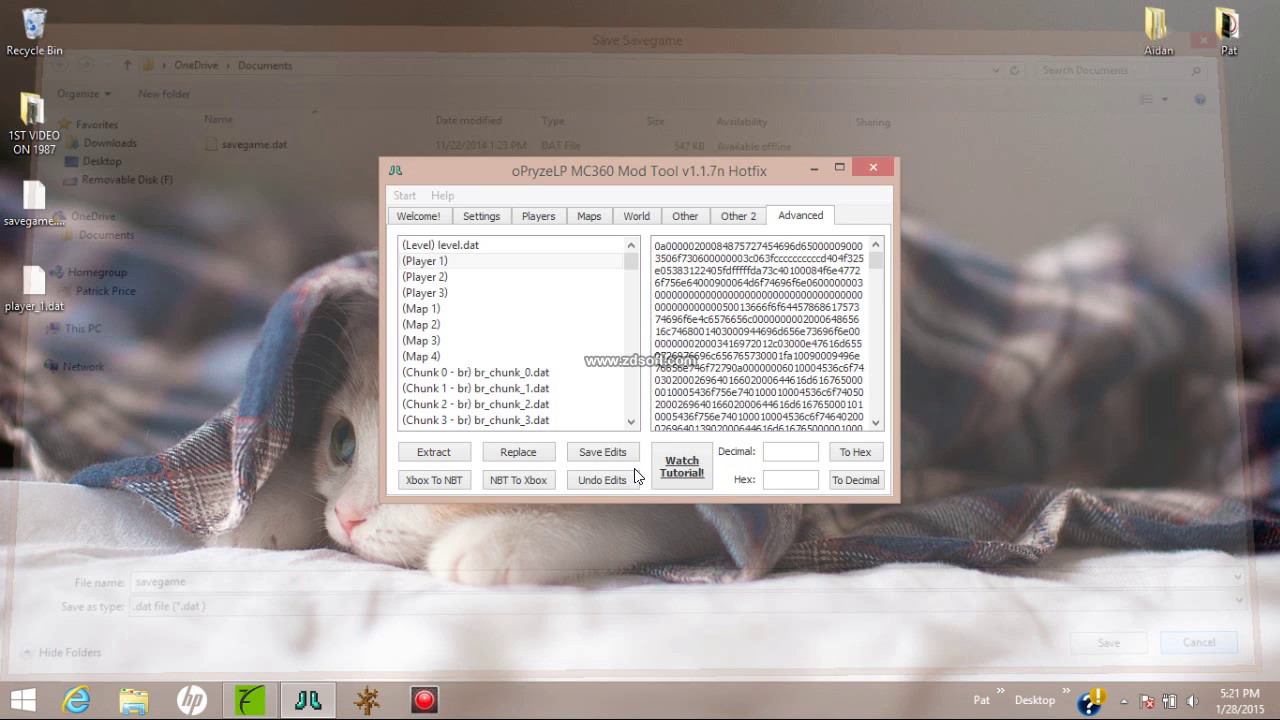
# - Replace the Player 1 data in the save with the edited player_1.dat from the Desktop
pyautogui.click(517, 453)
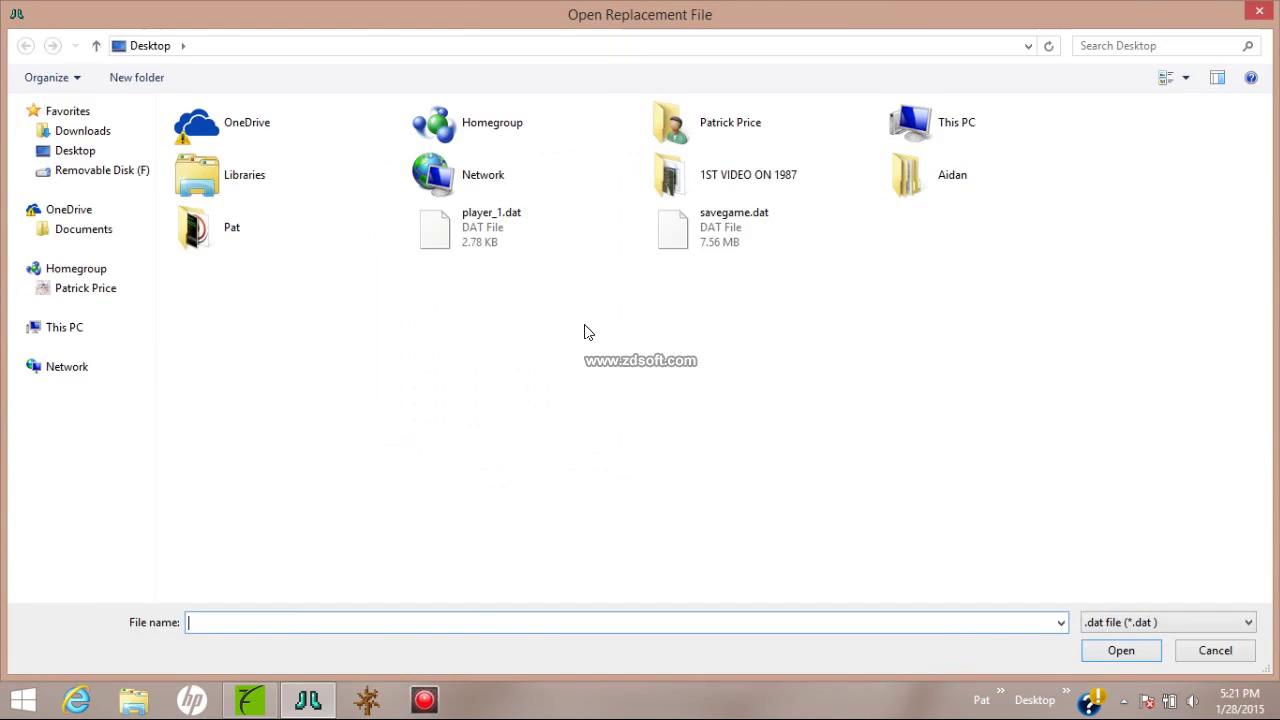
pyautogui.click(676, 248)
pyautogui.doubleClick(535, 214)
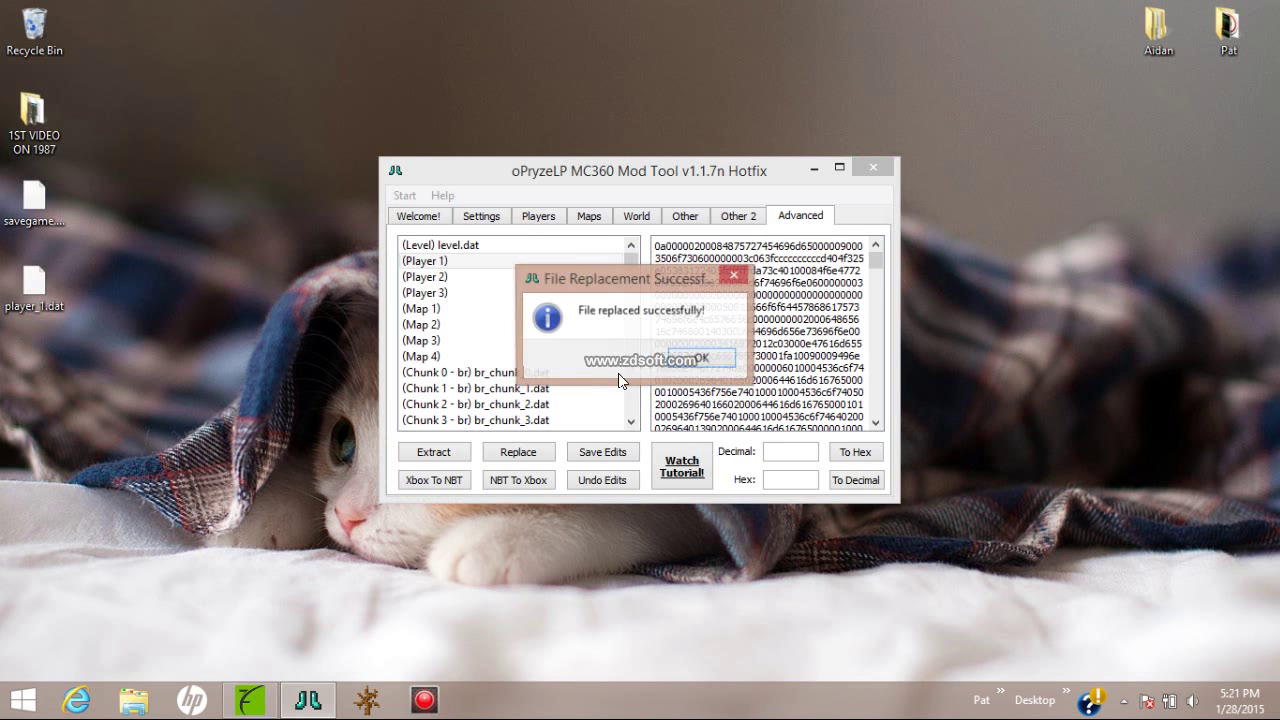
pyautogui.click(698, 364)
# - Save the modded save to the Desktop as savegame.dat, overwriting the existing file
pyautogui.click(404, 195)
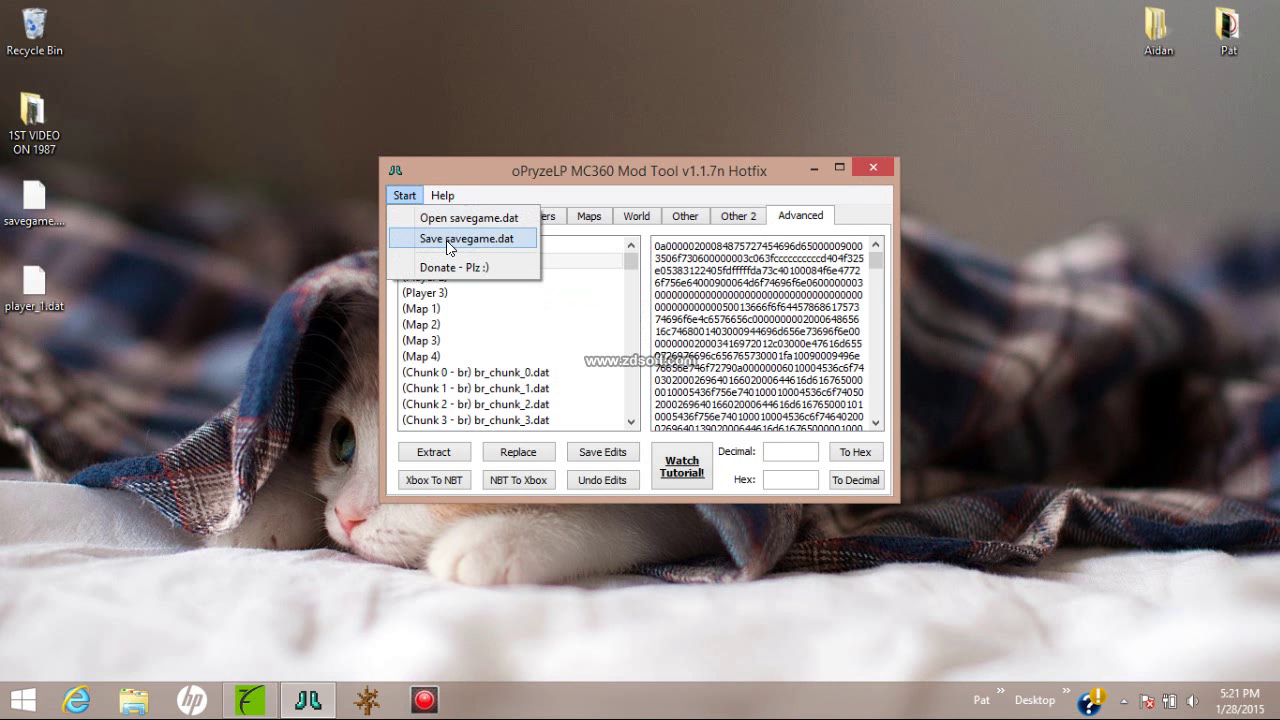
pyautogui.click(470, 234)
pyautogui.click(827, 380)
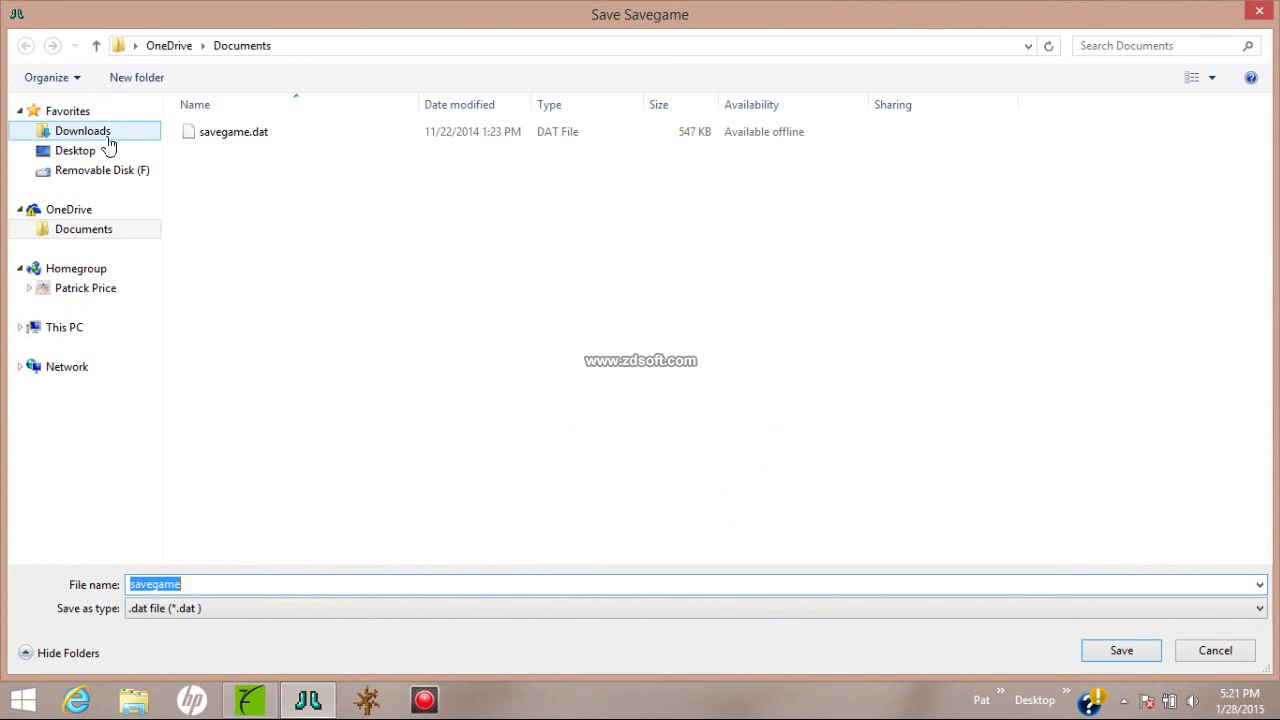
pyautogui.click(95, 134)
pyautogui.click(86, 154)
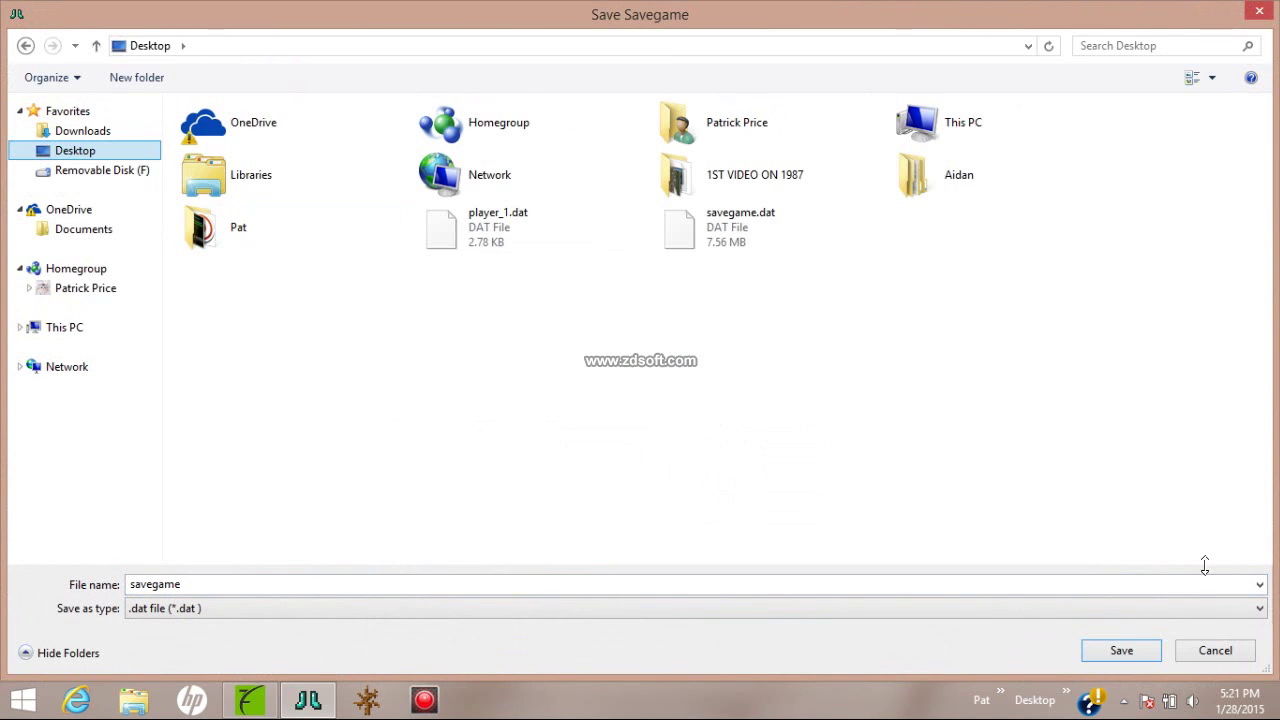
pyautogui.click(1118, 651)
pyautogui.click(711, 363)
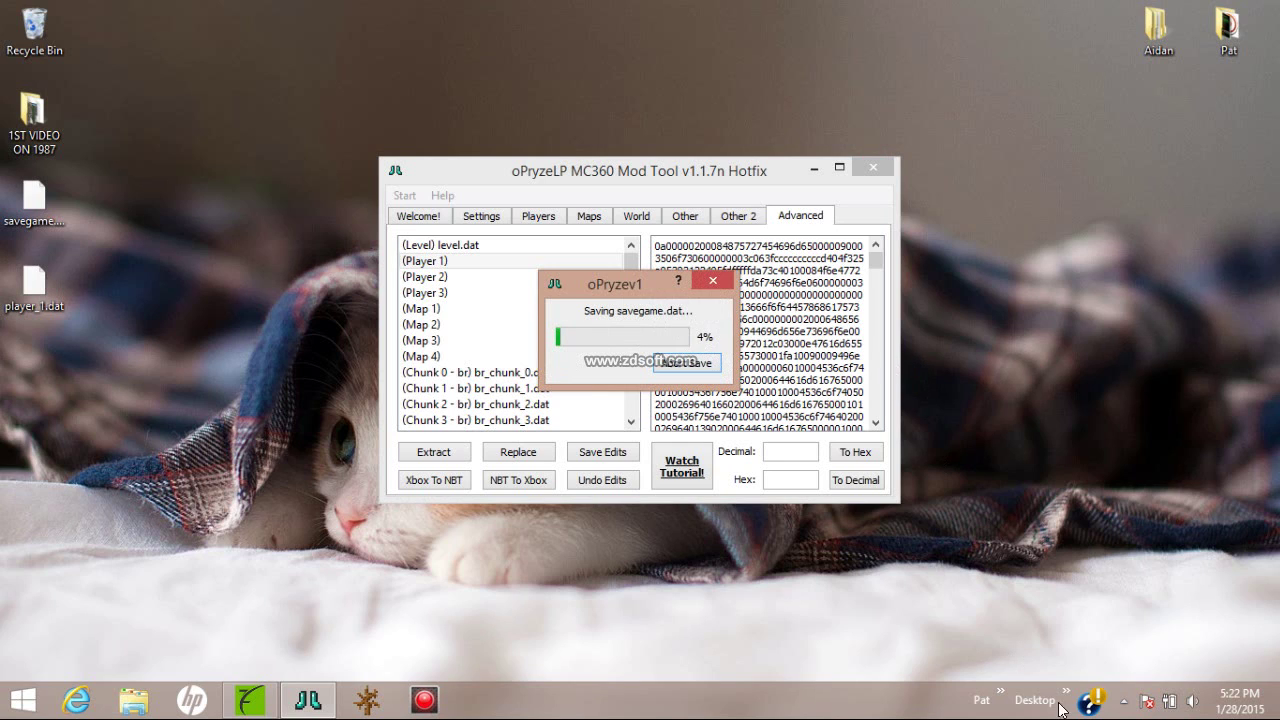
pyautogui.click(1120, 703)
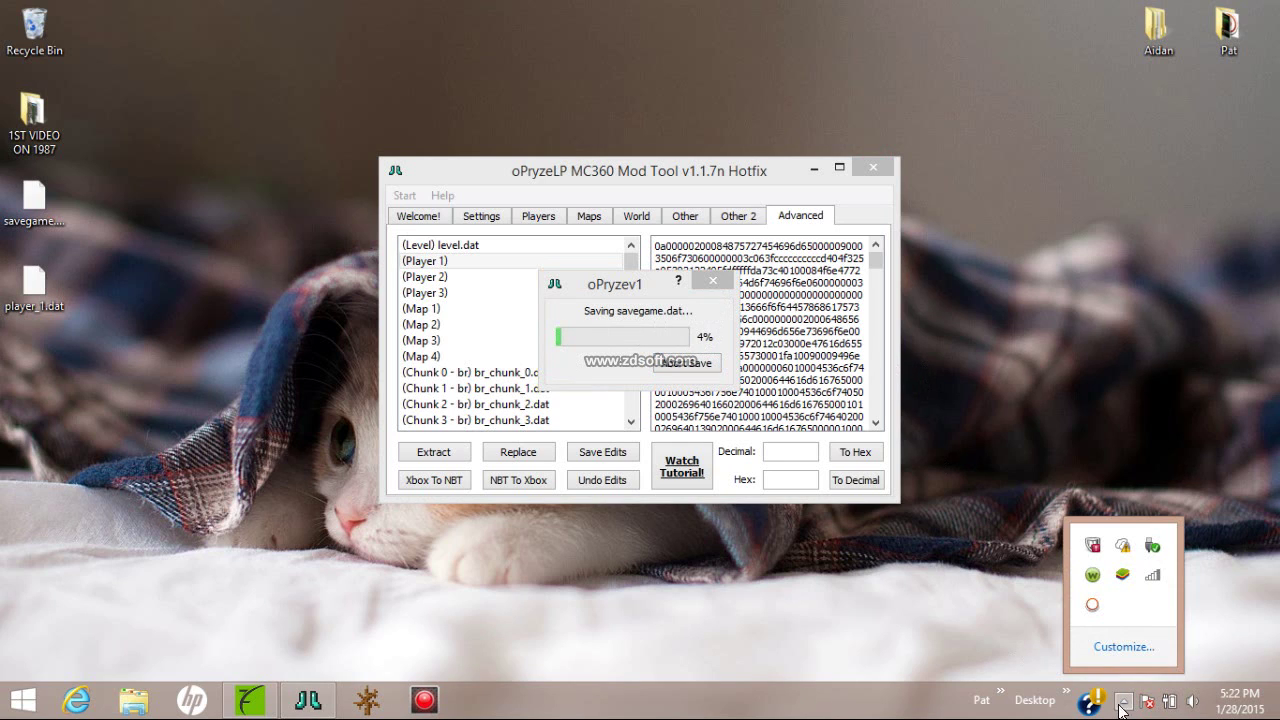
pyautogui.rightClick(1092, 605)
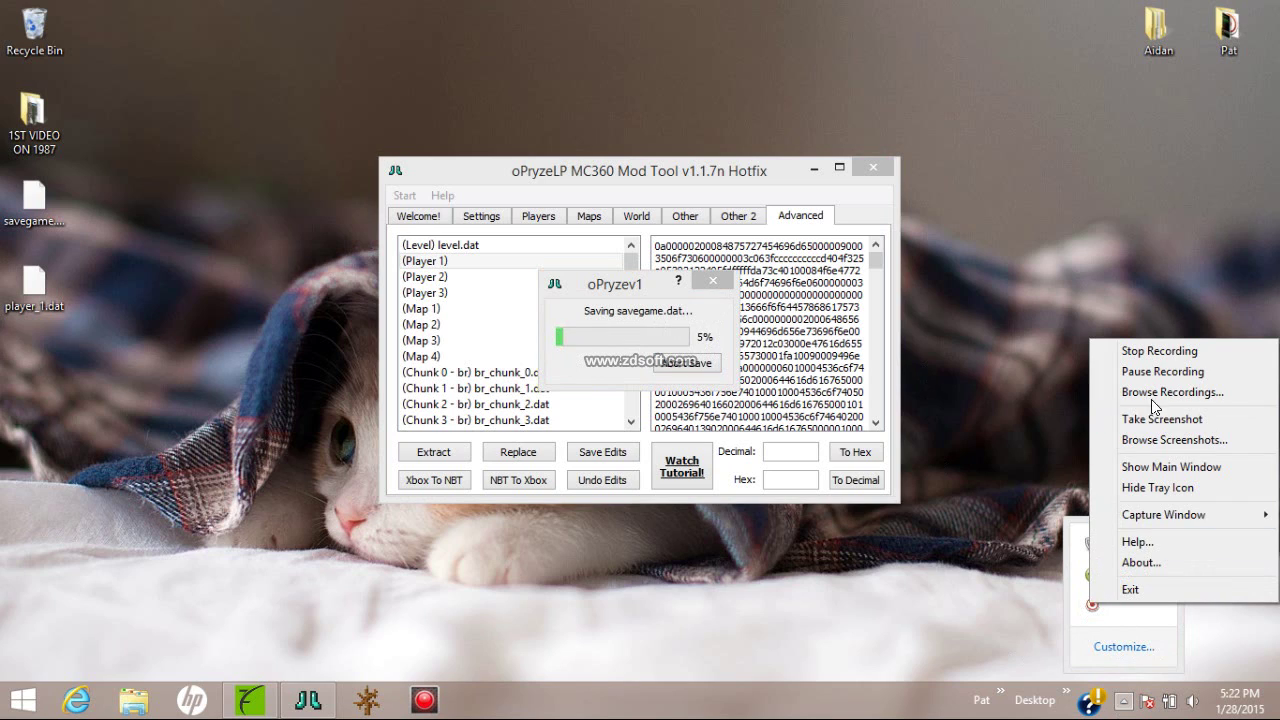